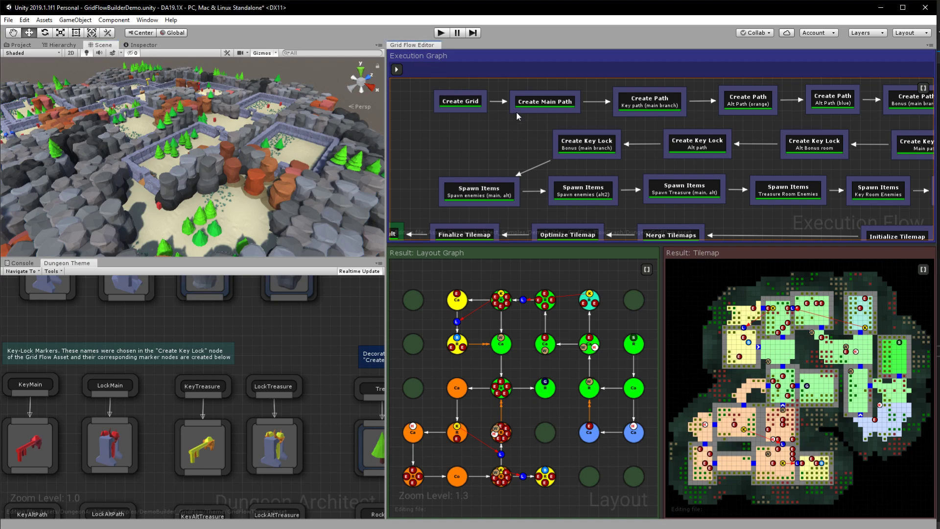
# Examine the layout graph and tilemap node types that can be added to the execution graph.
pyautogui.scroll(-2, 536, 129)
pyautogui.moveTo(523, 139); pyautogui.dragTo(518, 132, button='middle')
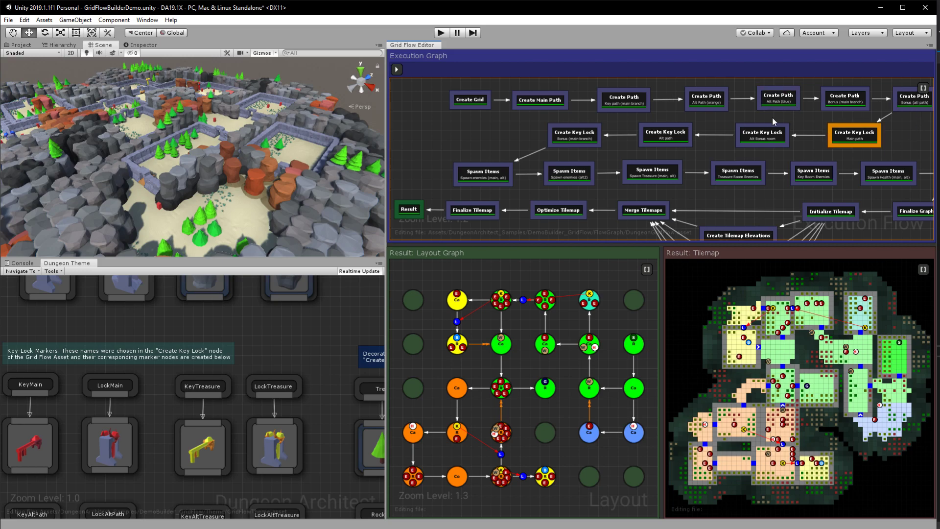
pyautogui.rightClick(483, 131)
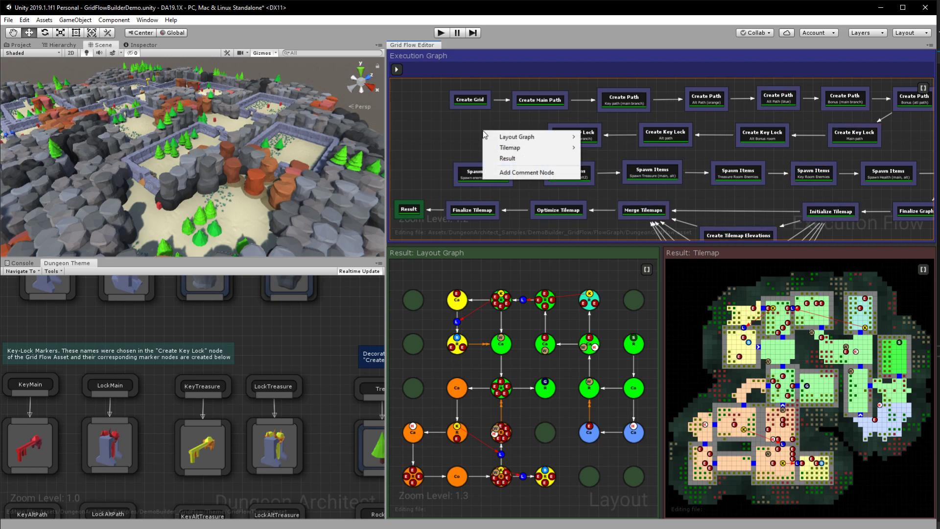
pyautogui.moveTo(519, 137)
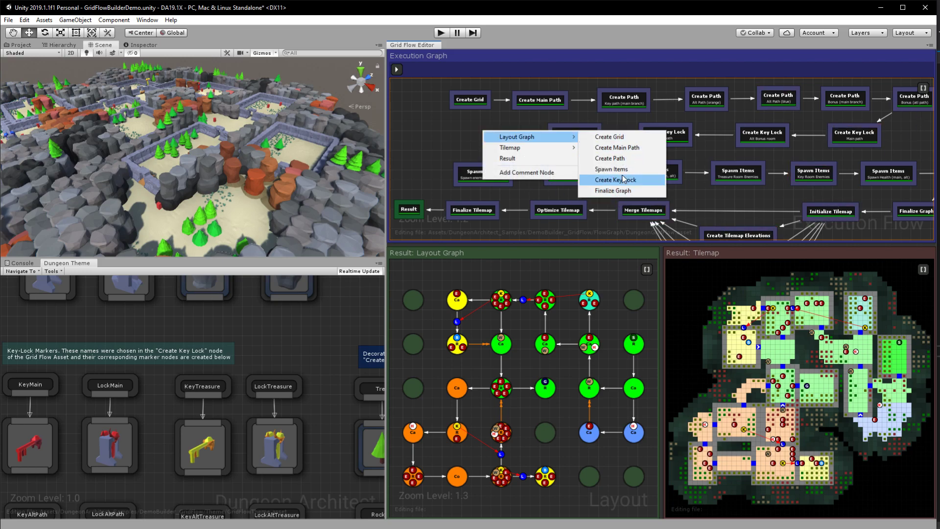
pyautogui.moveTo(567, 147)
pyautogui.click(459, 113)
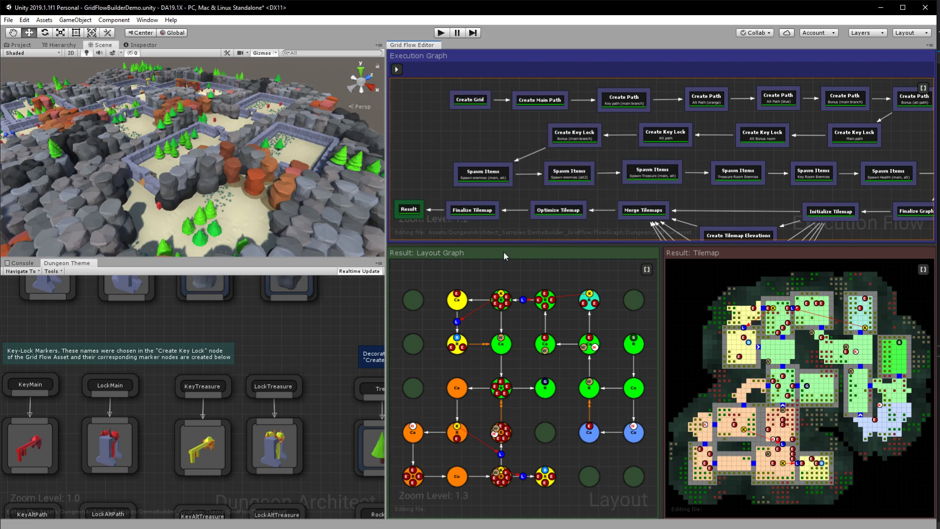
# Compare the layout graph with the tilemap by selecting green and yellow rooms and a lock to find their counterparts.
pyautogui.click(494, 271)
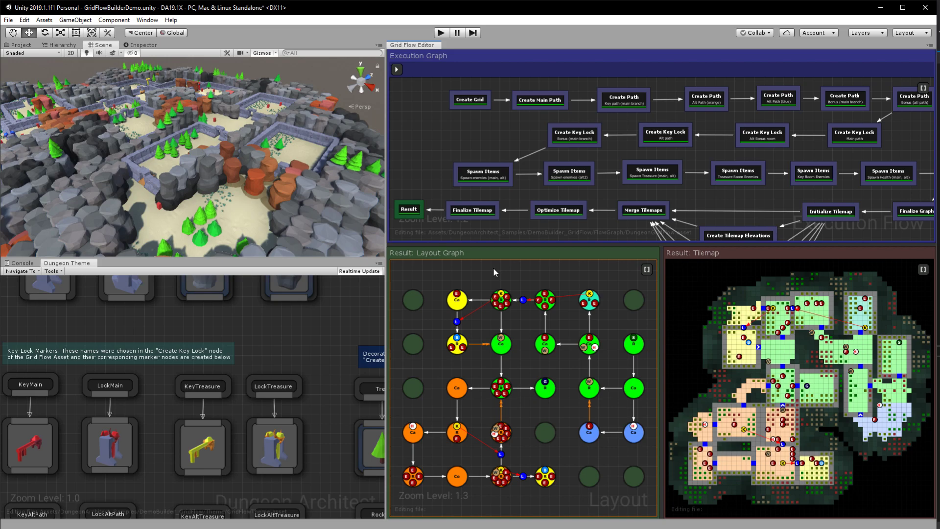
pyautogui.click(724, 289)
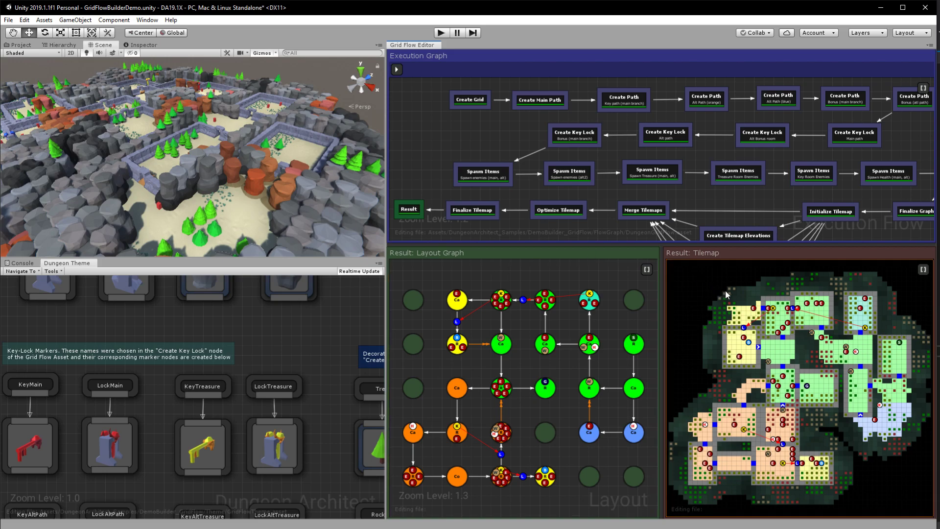
pyautogui.click(502, 278)
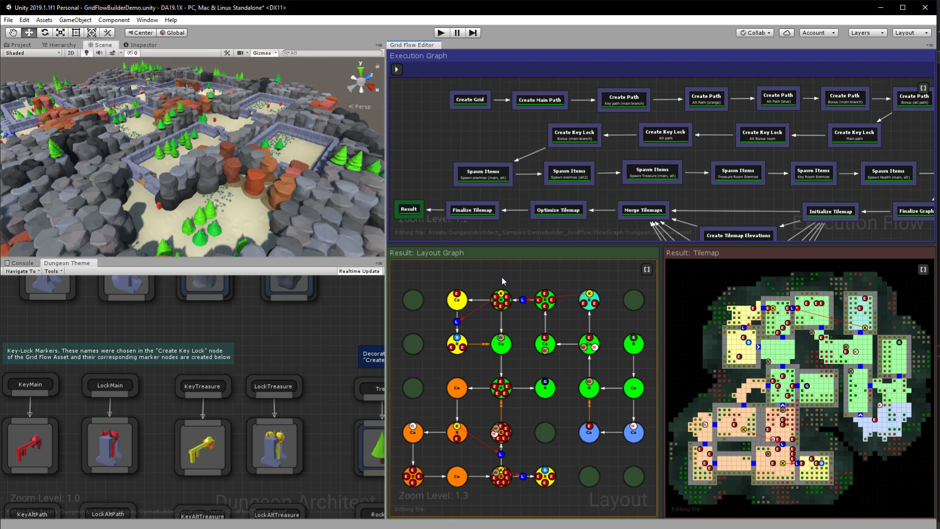
pyautogui.moveTo(405, 284); pyautogui.dragTo(642, 496)
pyautogui.click(817, 316)
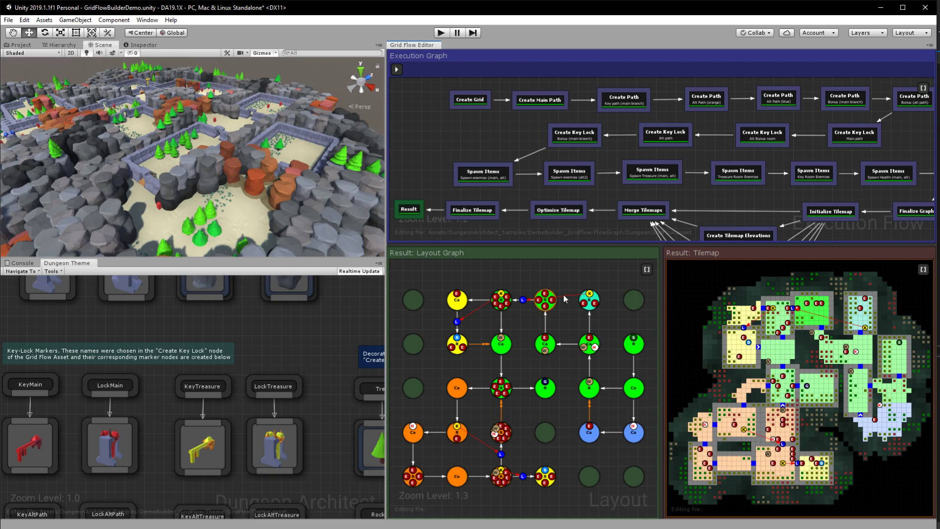
pyautogui.click(501, 299)
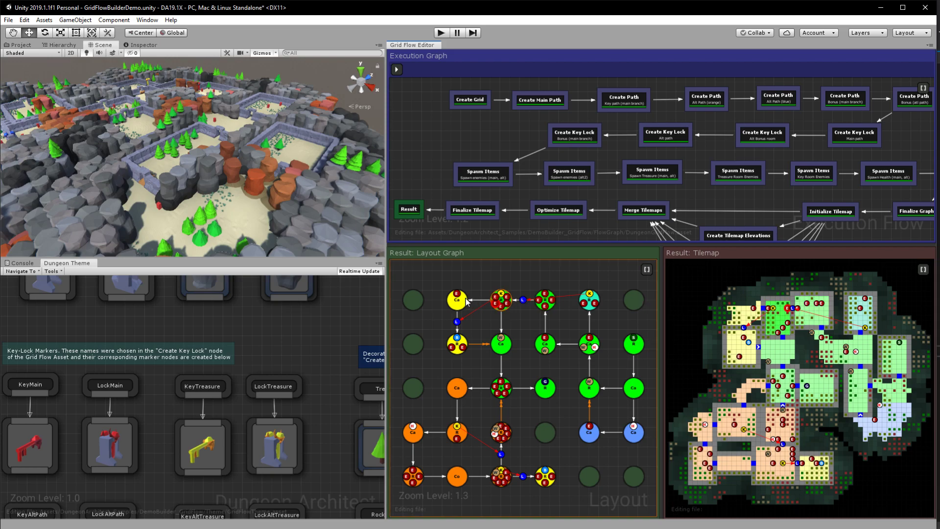
pyautogui.click(747, 318)
pyautogui.click(457, 322)
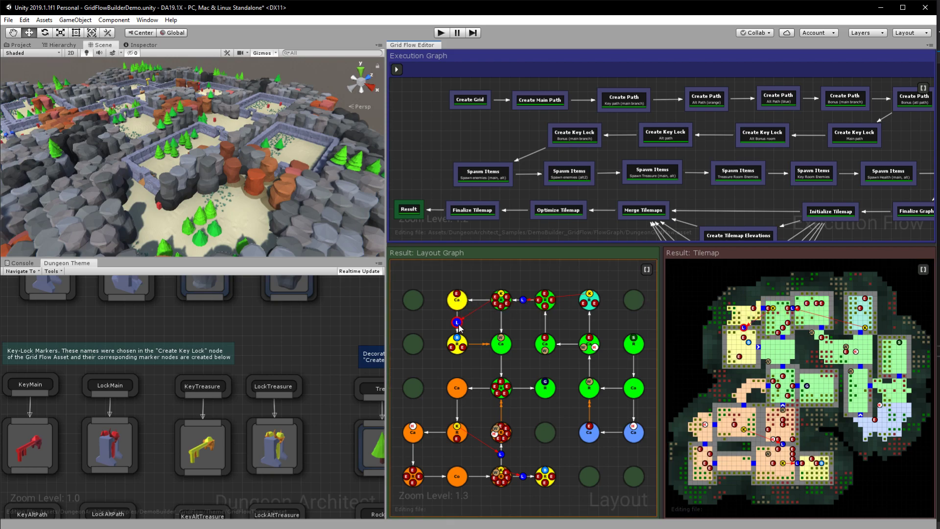
pyautogui.click(483, 345)
# Locate tilemap items in the 3D scene: the yellow cave's enemy, the adjoining green room, the treasure chest and the blue cave's enemy.
pyautogui.scroll(3, 530, 127)
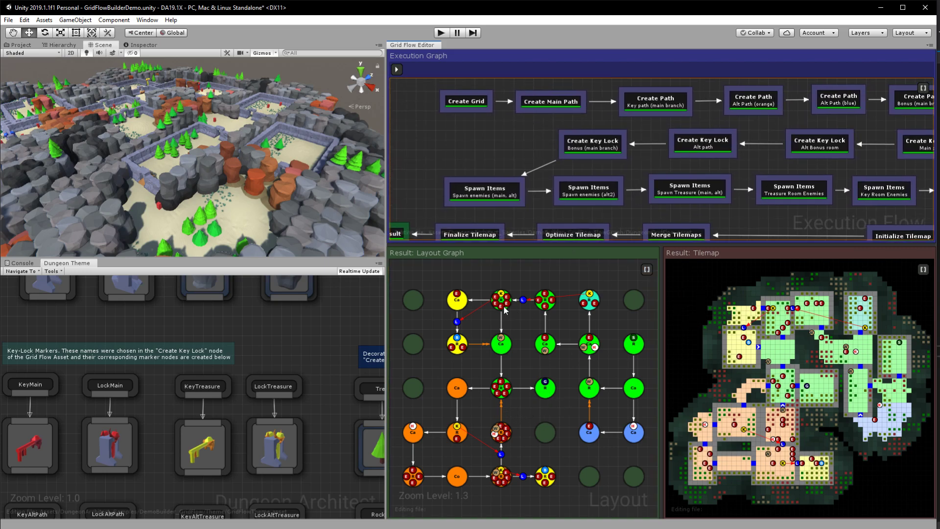
pyautogui.click(457, 300)
pyautogui.click(754, 309)
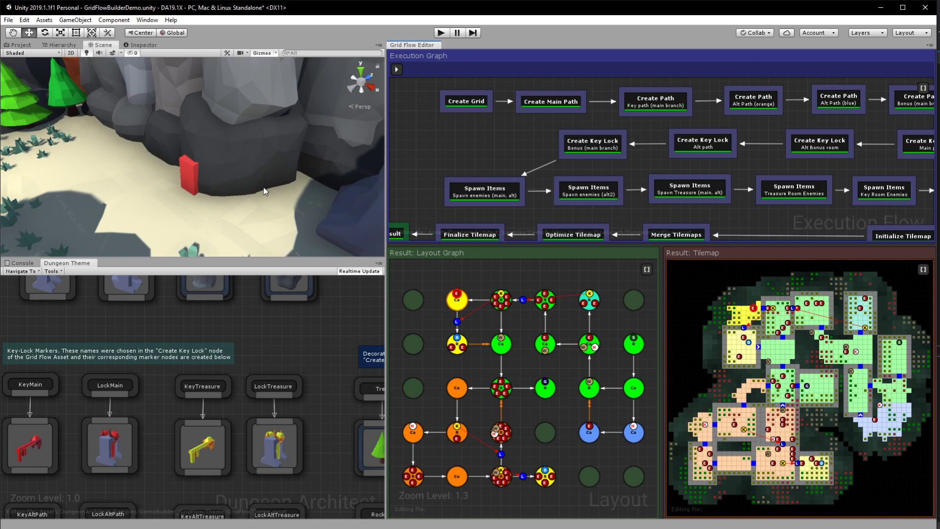
pyautogui.click(780, 316)
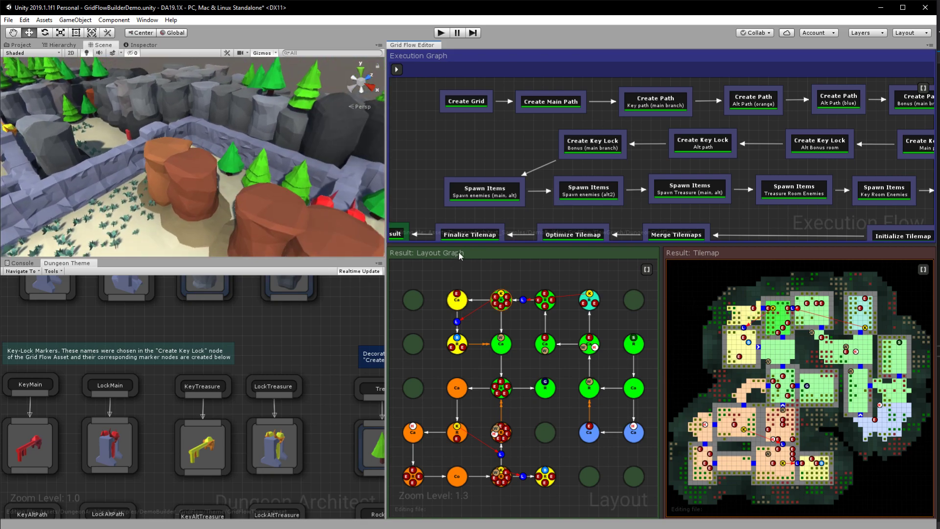
pyautogui.click(748, 342)
pyautogui.keyDown('alt'); pyautogui.moveTo(306, 222); pyautogui.dragTo(210, 193); pyautogui.keyUp('alt')
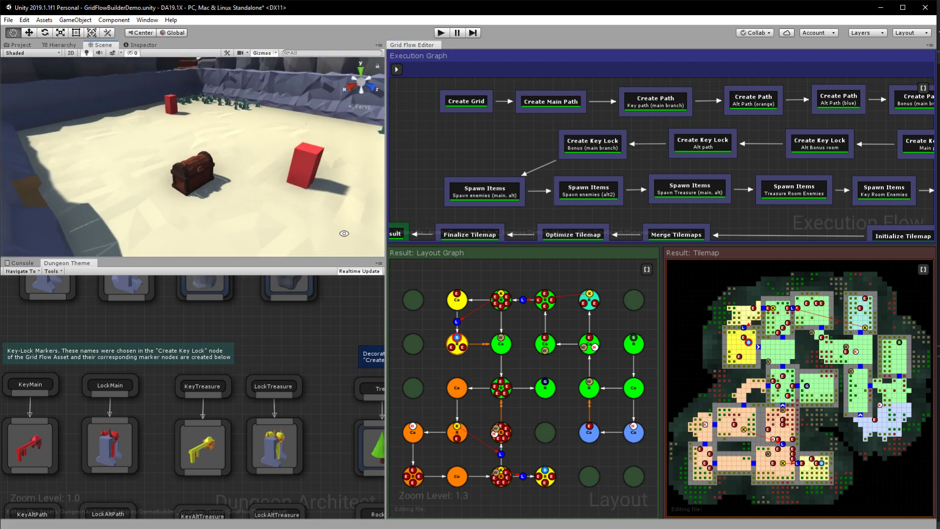
pyautogui.click(876, 421)
pyautogui.keyDown('alt'); pyautogui.moveTo(263, 158); pyautogui.dragTo(549, 212); pyautogui.keyUp('alt')
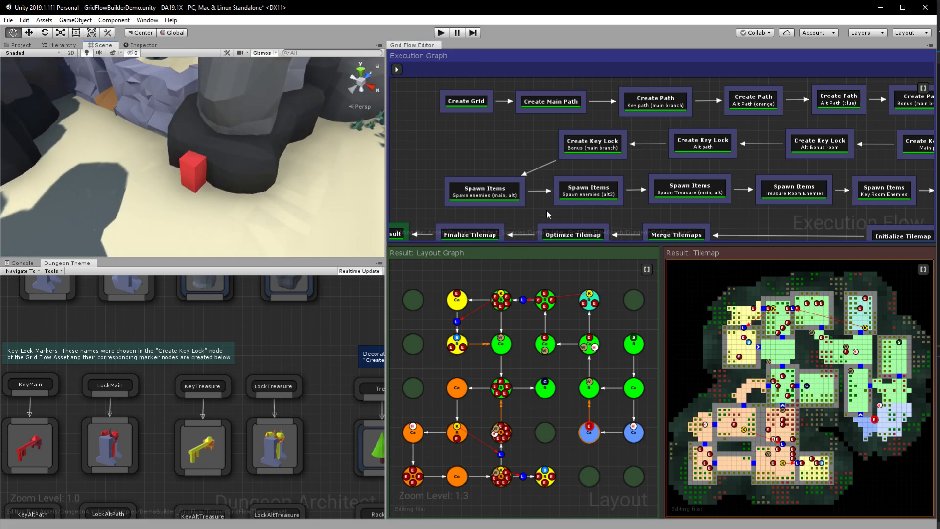
# Bring the orange cave path beside the green room into the 3D scene view and survey the surrounding dungeon.
pyautogui.doubleClick(769, 385)
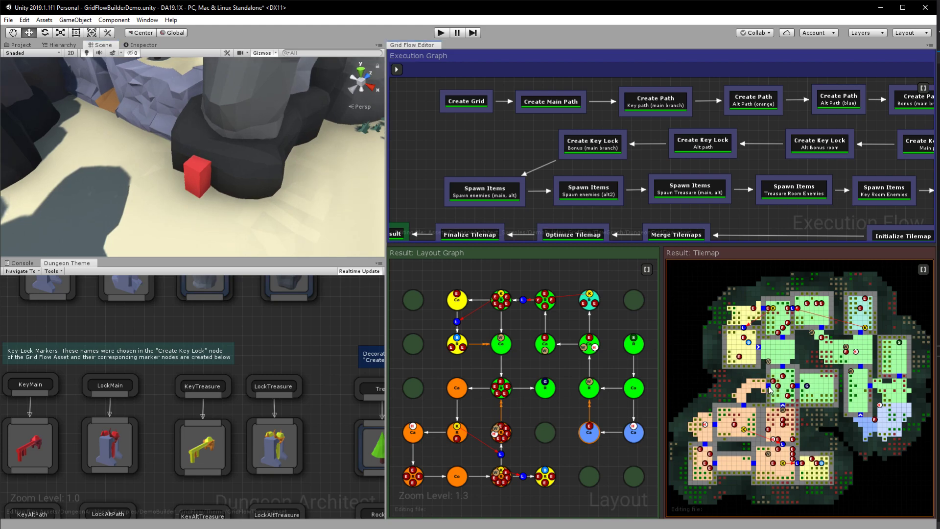
pyautogui.keyDown('alt'); pyautogui.moveTo(235, 157); pyautogui.dragTo(100, 145); pyautogui.keyUp('alt')
pyautogui.moveTo(100, 146); pyautogui.dragTo(729, 184, button='right')
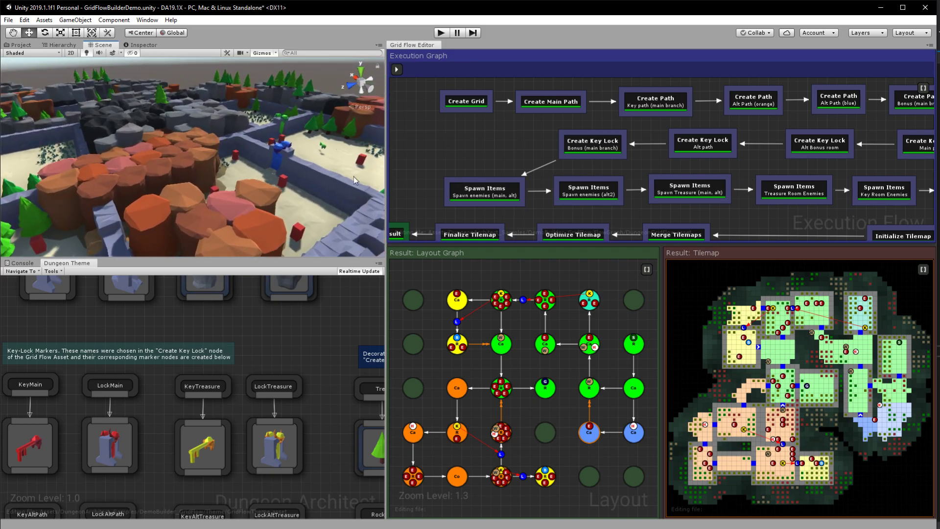
pyautogui.moveTo(211, 174); pyautogui.dragTo(58, 140, button='right')
pyautogui.keyDown('alt'); pyautogui.moveTo(103, 133); pyautogui.dragTo(152, 128); pyautogui.keyUp('alt')
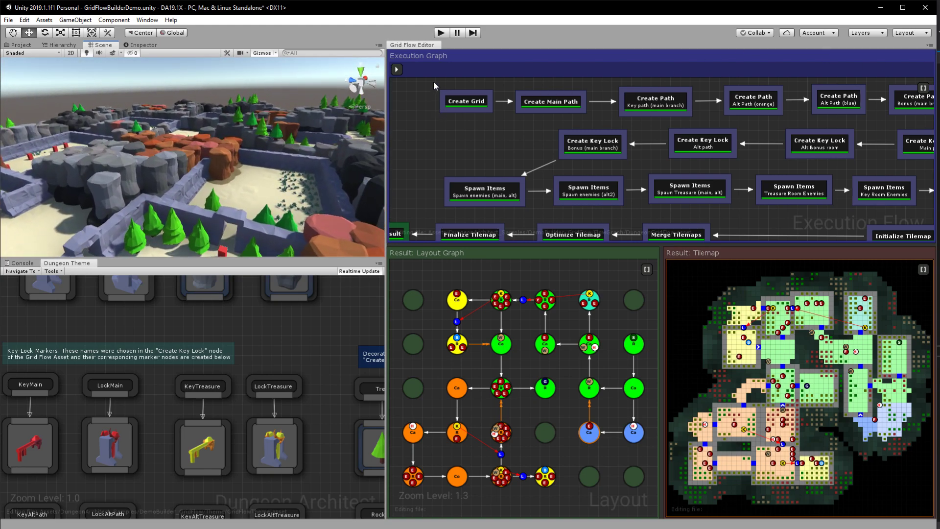
# Execute the grid flow graph several times to generate new random dungeon layouts.
pyautogui.click(396, 69)
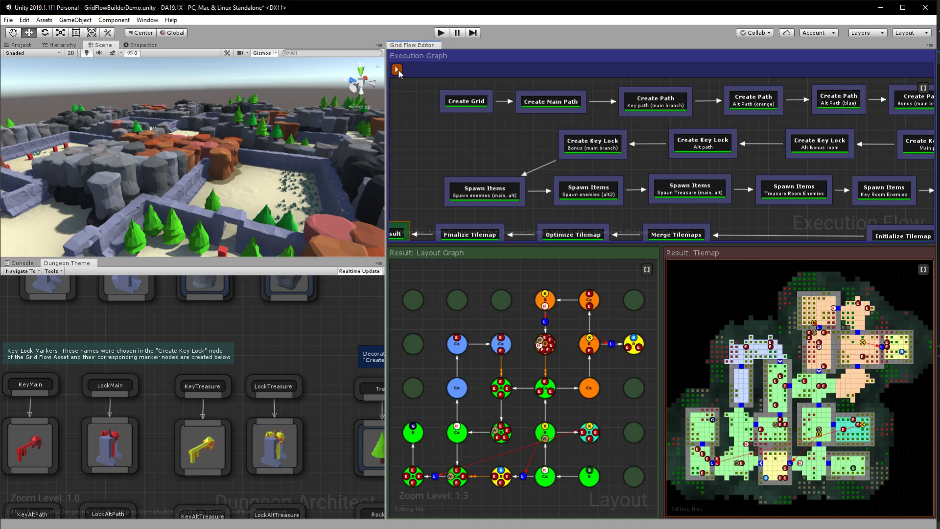
pyautogui.click(397, 70)
pyautogui.click(396, 69)
pyautogui.click(399, 71)
pyautogui.click(399, 71)
pyautogui.click(398, 70)
pyautogui.click(399, 70)
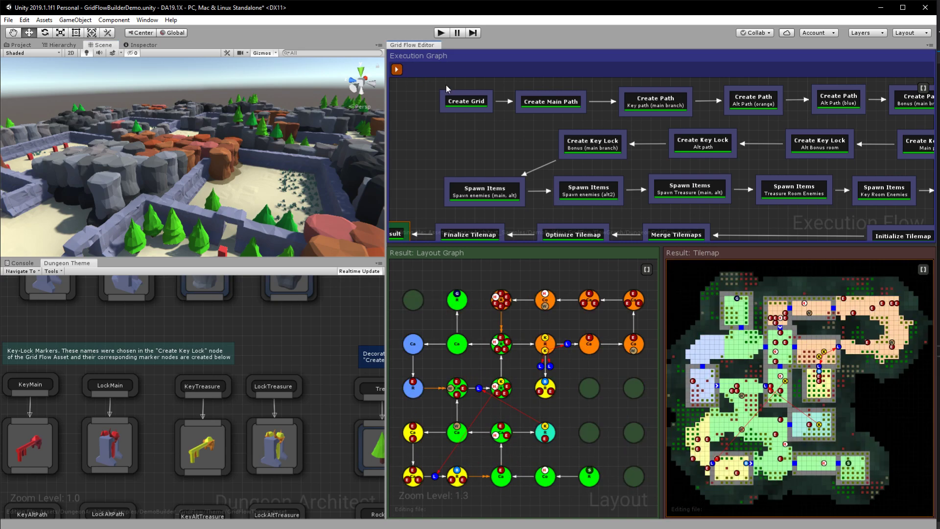
# Examine the intermediate layout produced by each execution node, from Create Grid through the path, key-lock and Treasure Room Enemies nodes.
pyautogui.rightClick(484, 98)
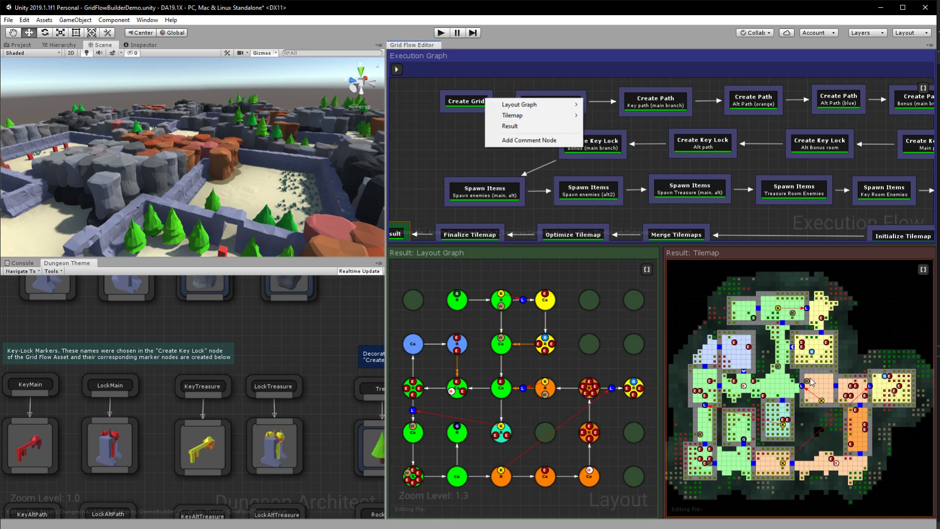
pyautogui.click(440, 114)
pyautogui.click(539, 100)
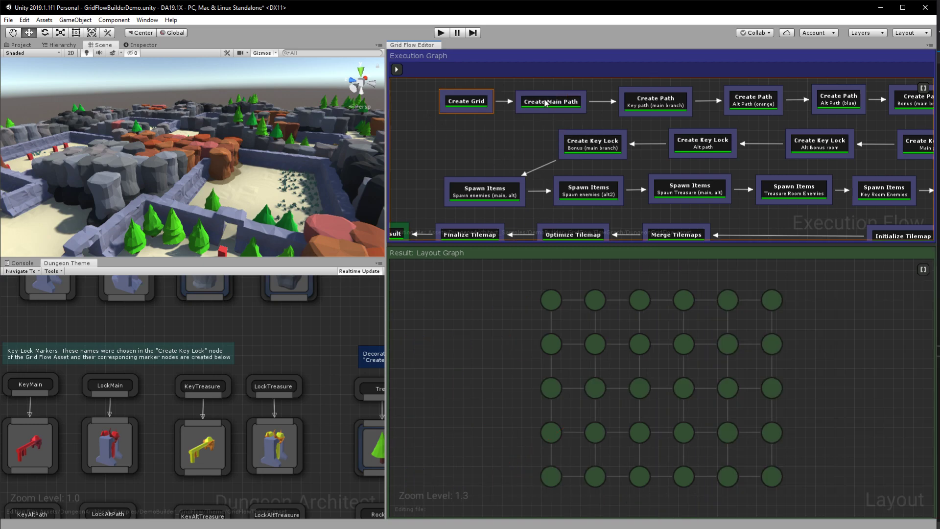
pyautogui.click(655, 100)
pyautogui.click(757, 105)
pyautogui.click(834, 104)
pyautogui.click(816, 143)
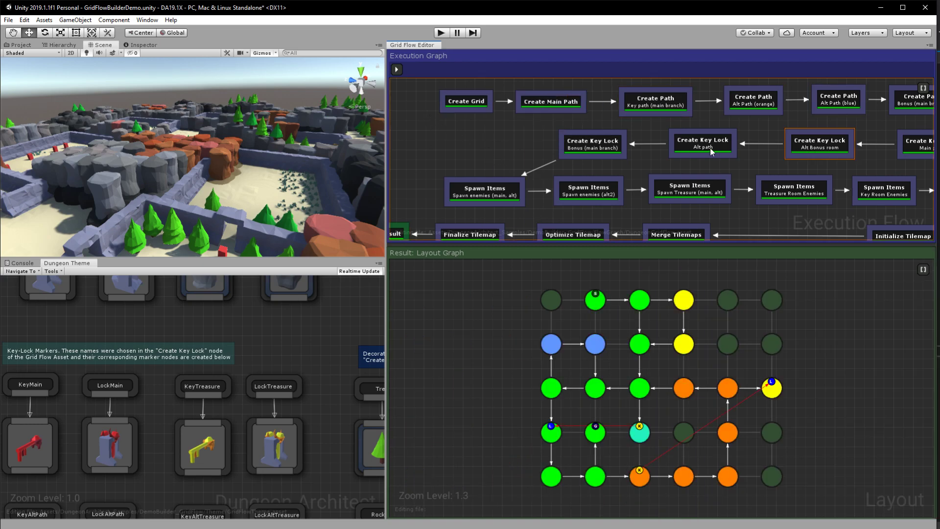
pyautogui.click(698, 145)
pyautogui.click(610, 150)
pyautogui.click(595, 196)
pyautogui.click(679, 196)
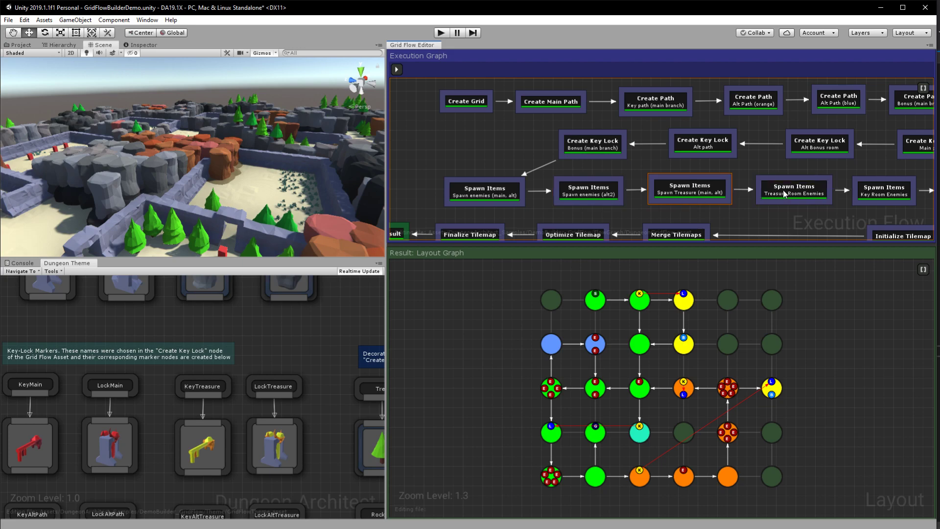
pyautogui.click(783, 191)
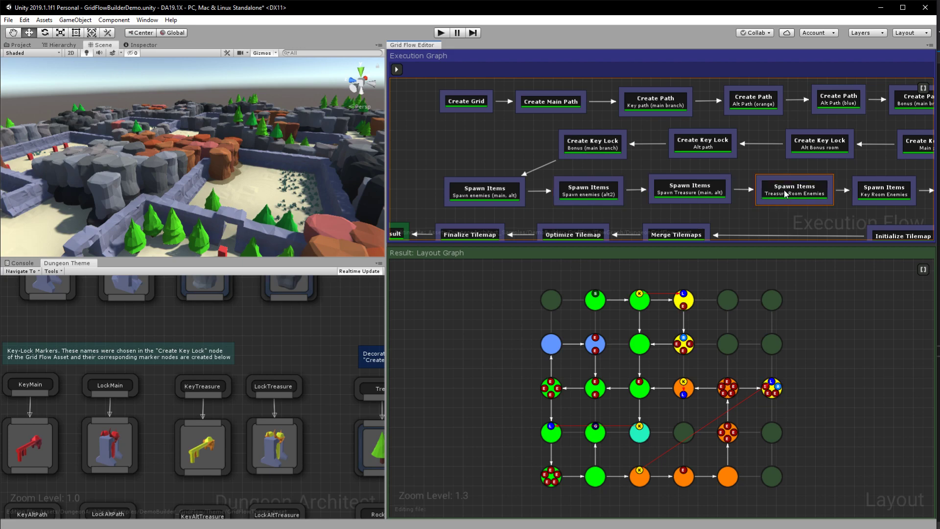
# Regenerate the layout and show the Create Grid node's resolution in an Inspector docked beside the Scene view.
pyautogui.click(397, 70)
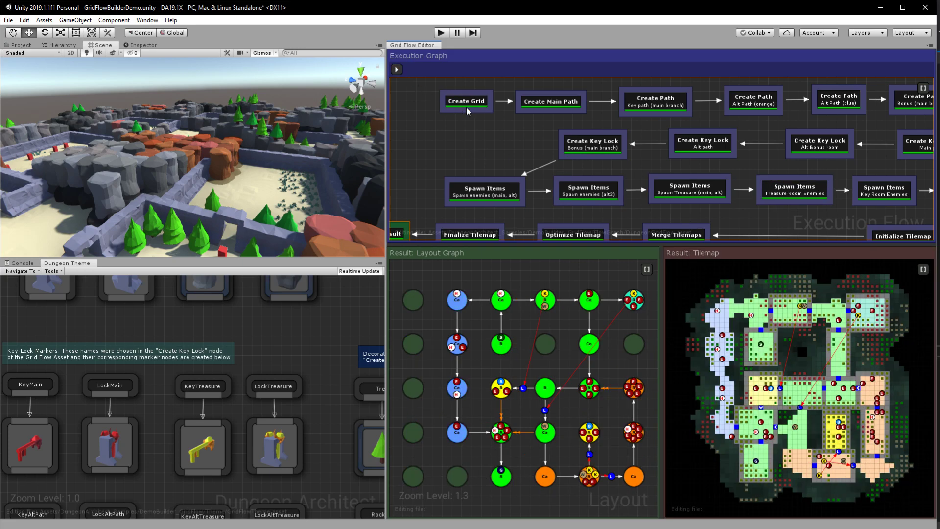
pyautogui.click(467, 103)
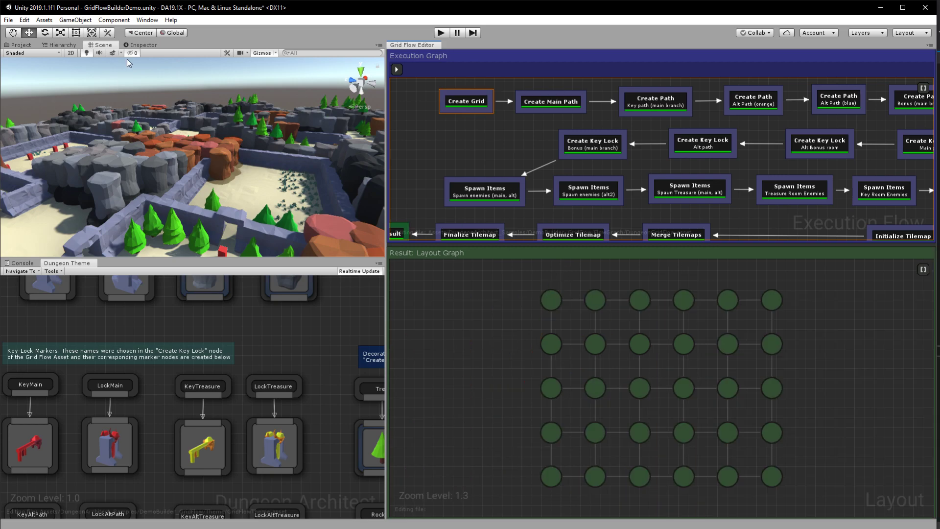
pyautogui.click(140, 45)
pyautogui.moveTo(152, 47); pyautogui.dragTo(354, 125)
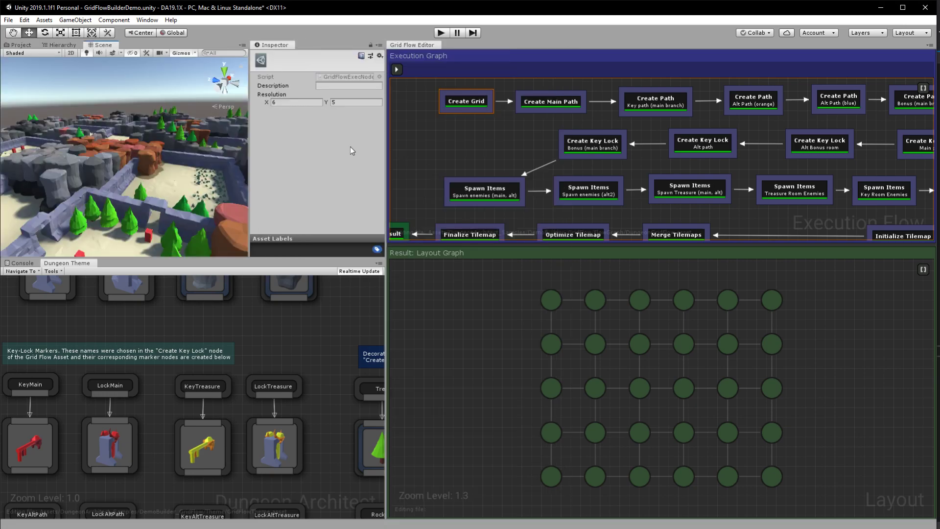
pyautogui.click(351, 102)
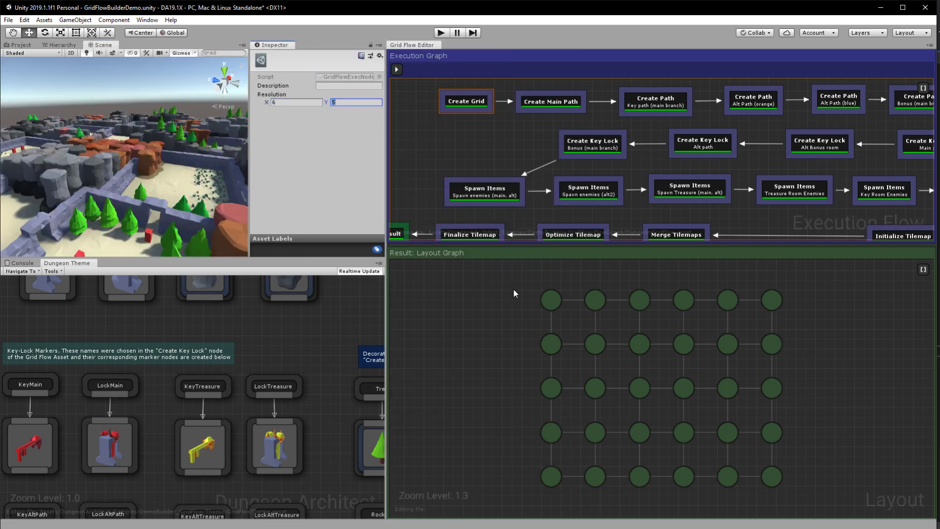
# Inspect the path size and path name of the Create Main Path node.
pyautogui.click(553, 104)
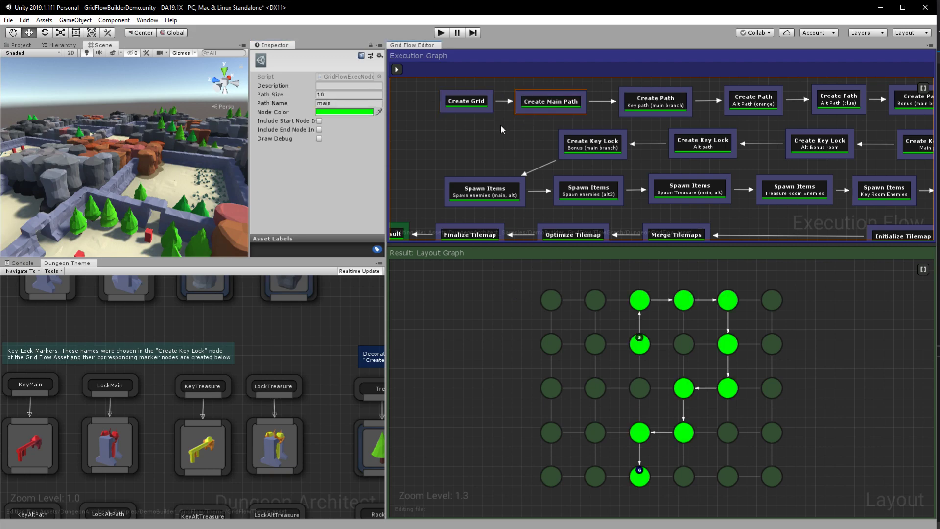
pyautogui.click(339, 93)
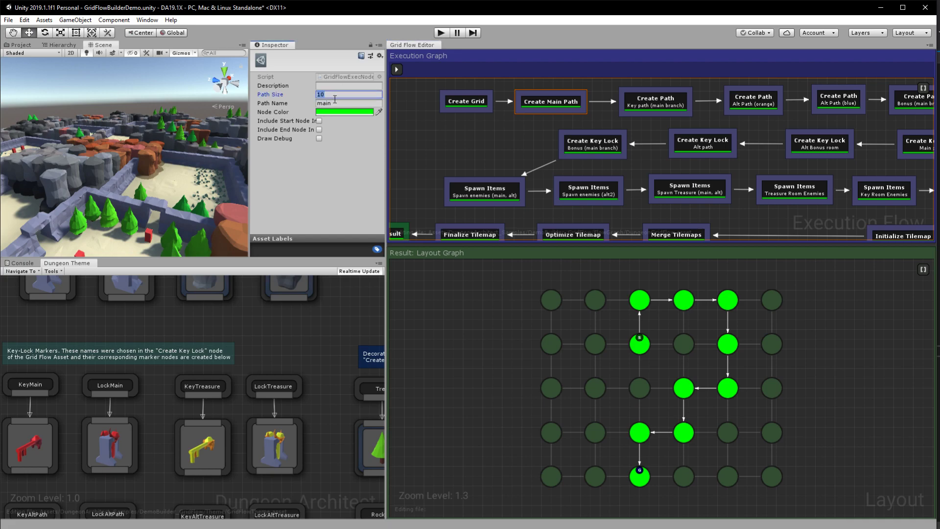
pyautogui.click(335, 103)
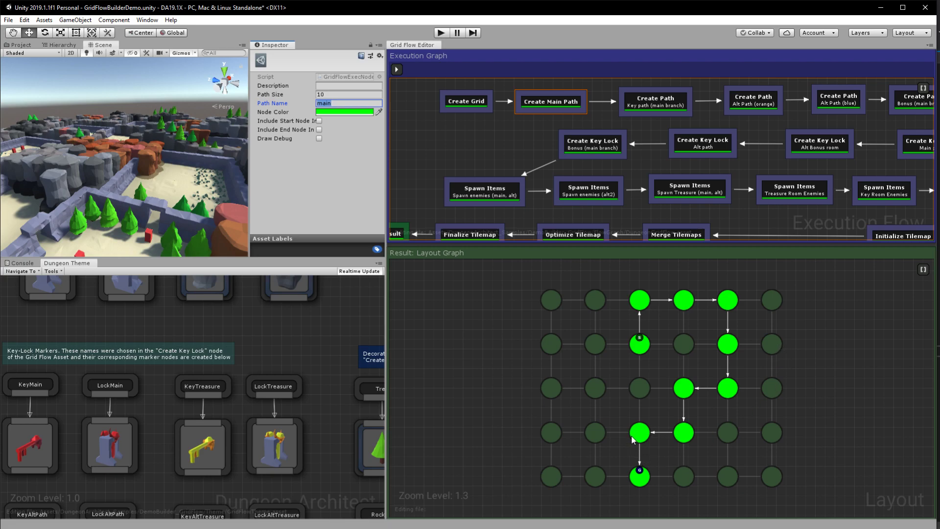
# Inspect how the key path's Create Path node starts from the main path, comparing its properties with the Create Main Path node.
pyautogui.click(648, 102)
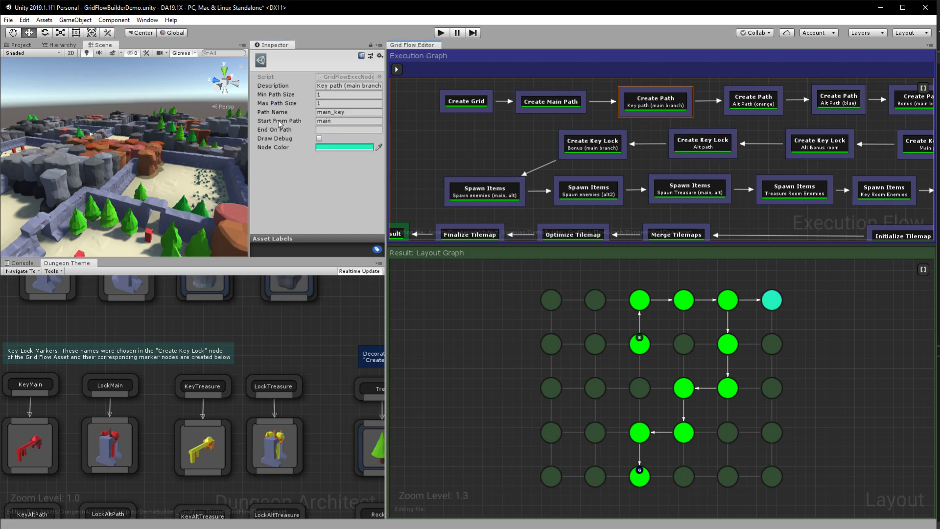
pyautogui.click(323, 122)
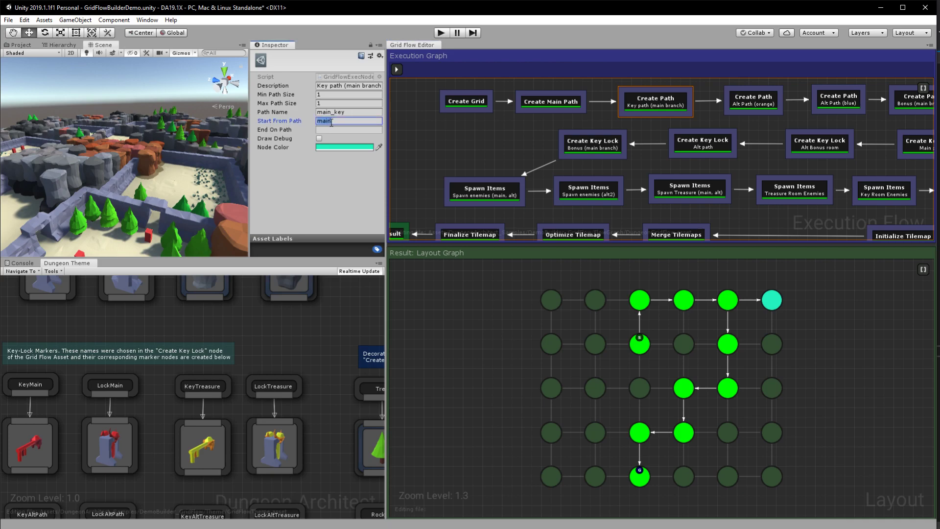
pyautogui.click(331, 123)
pyautogui.click(561, 104)
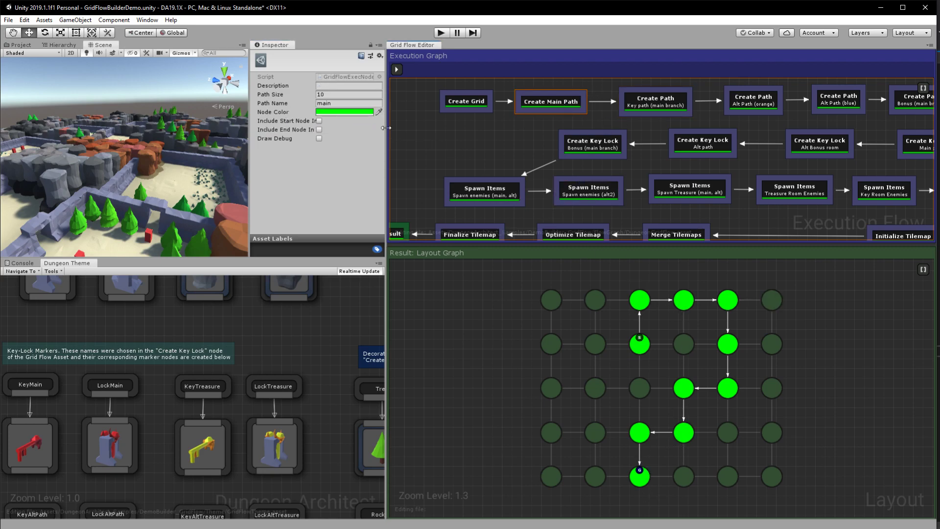
pyautogui.click(662, 104)
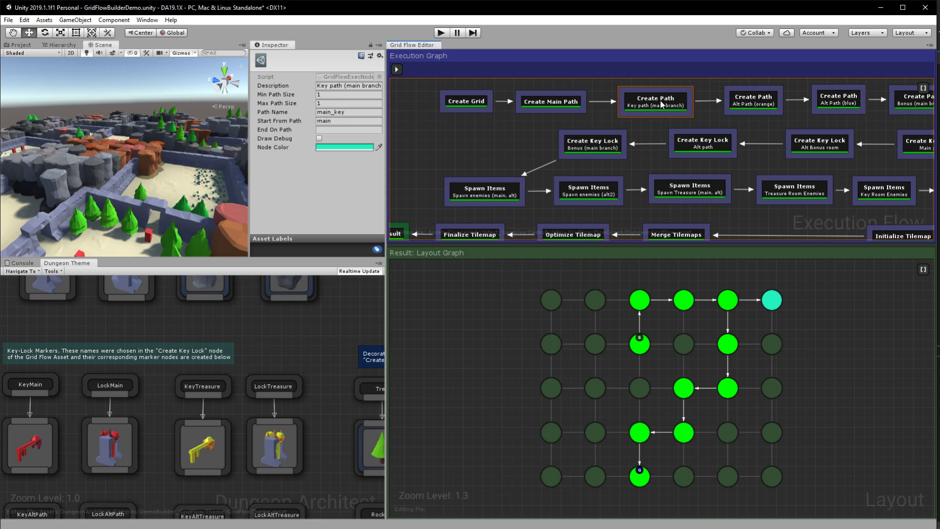
# Inspect the maximum path size and path name of the key path's Create Path node.
pyautogui.click(326, 103)
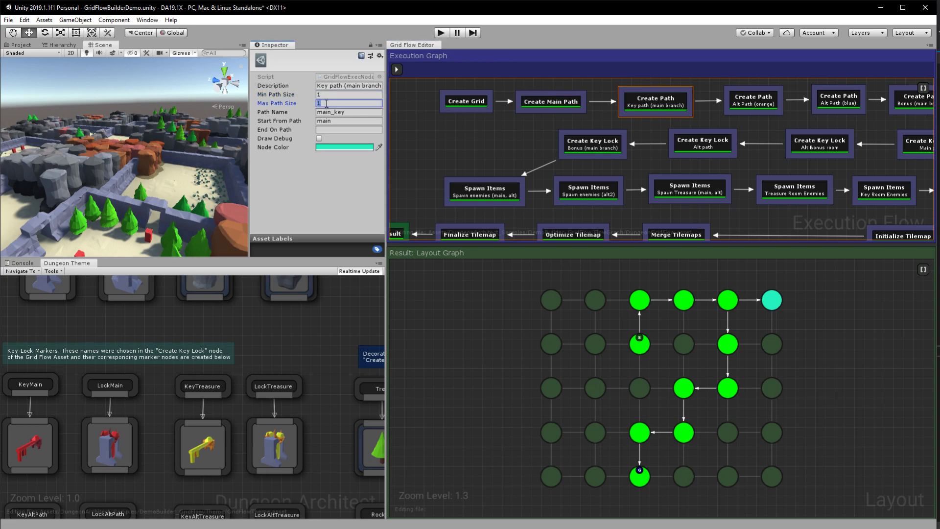
pyautogui.click(283, 114)
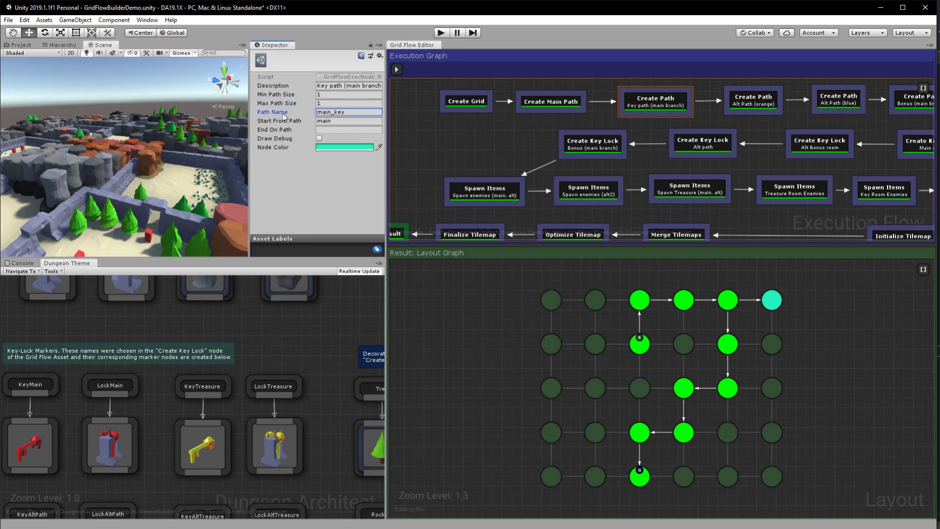
pyautogui.click(340, 112)
# Inspect the start and end paths of the orange Alt Path node, comparing its layout with the key path node's.
pyautogui.click(766, 109)
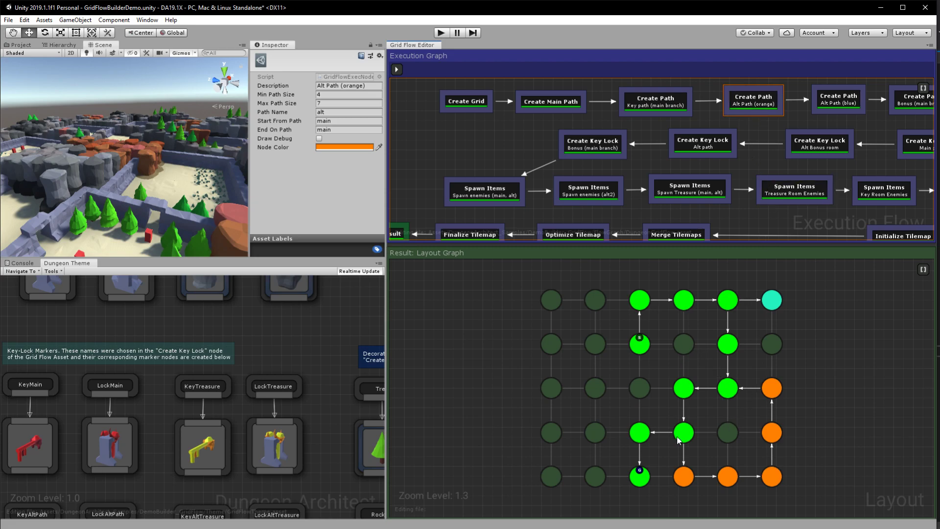
pyautogui.click(331, 120)
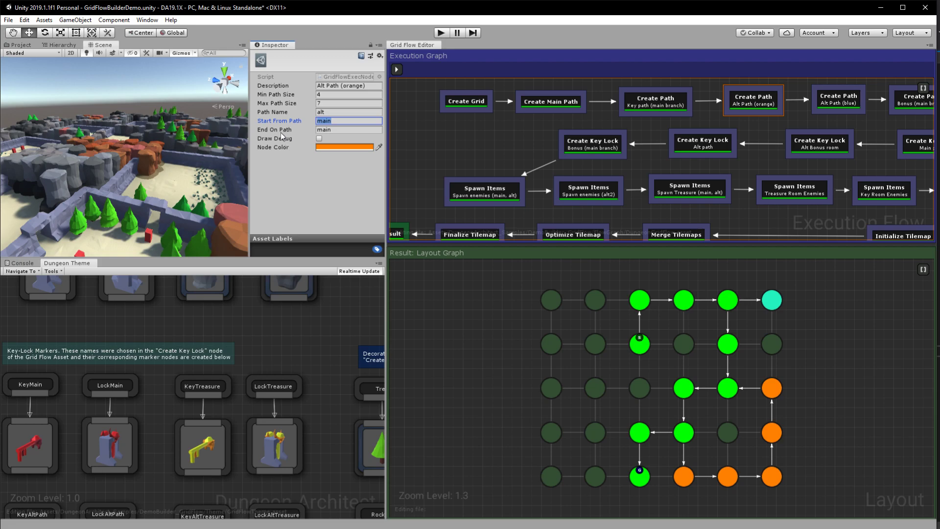
pyautogui.click(346, 129)
pyautogui.click(658, 105)
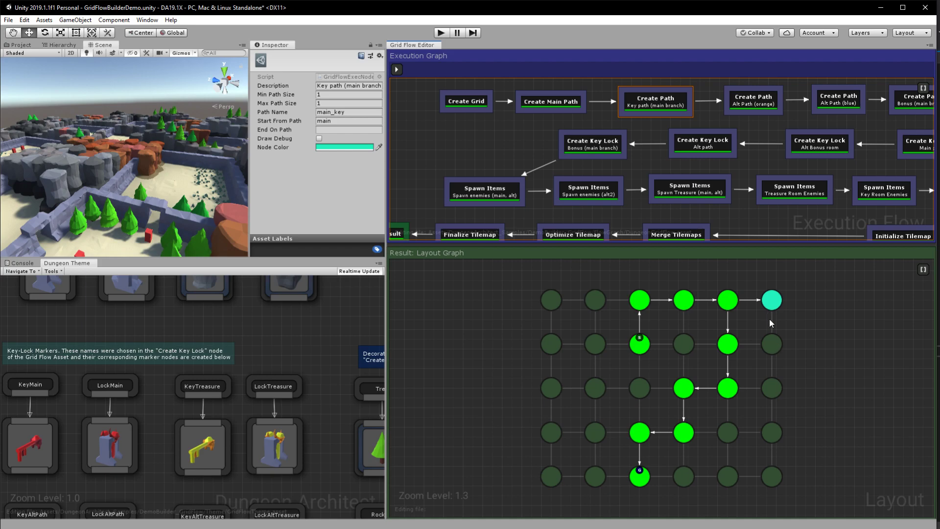
pyautogui.click(748, 108)
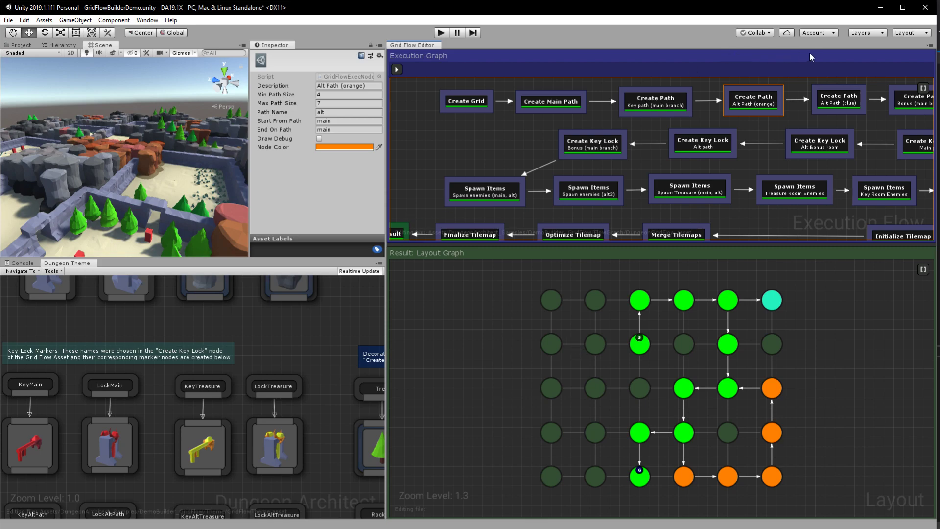
# Inspect the blue Alt Path node and the main-branch Bonus path node, checking which path the bonus branch ends on.
pyautogui.click(843, 102)
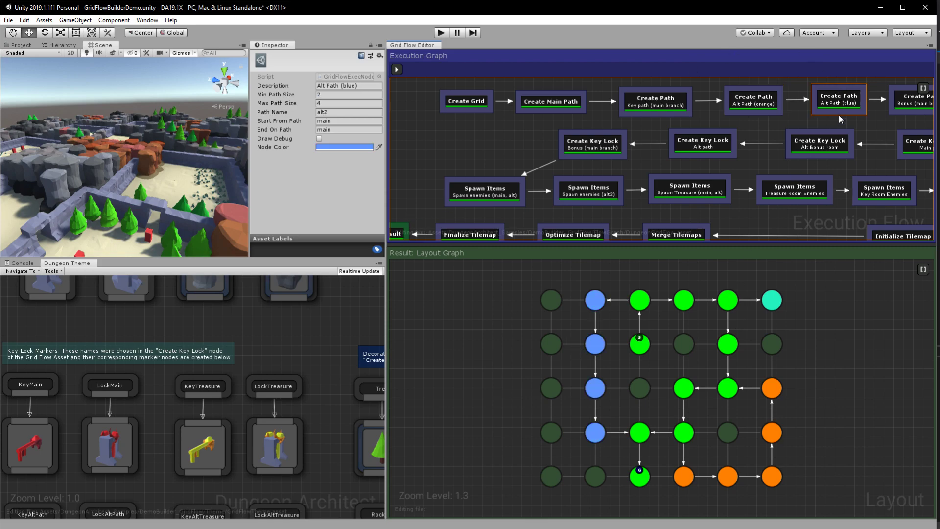
pyautogui.moveTo(836, 127); pyautogui.dragTo(772, 137, button='middle')
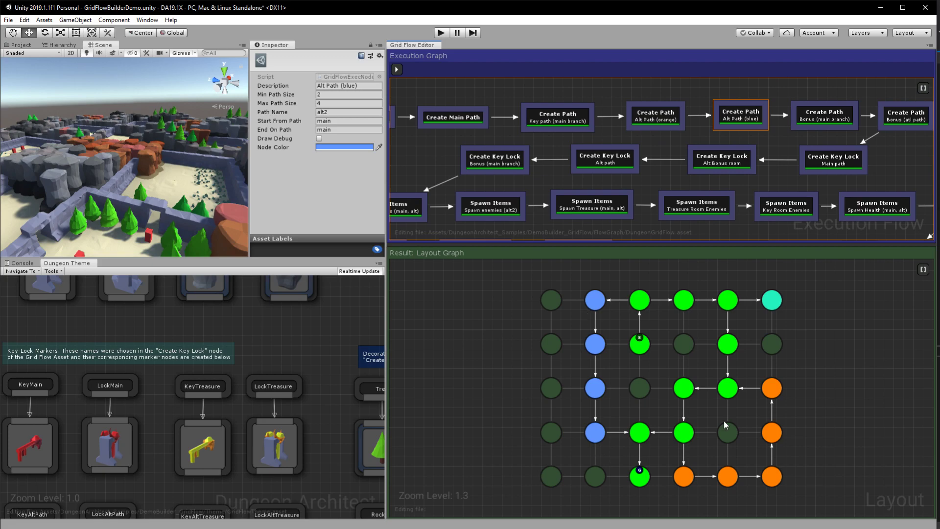
pyautogui.click(835, 117)
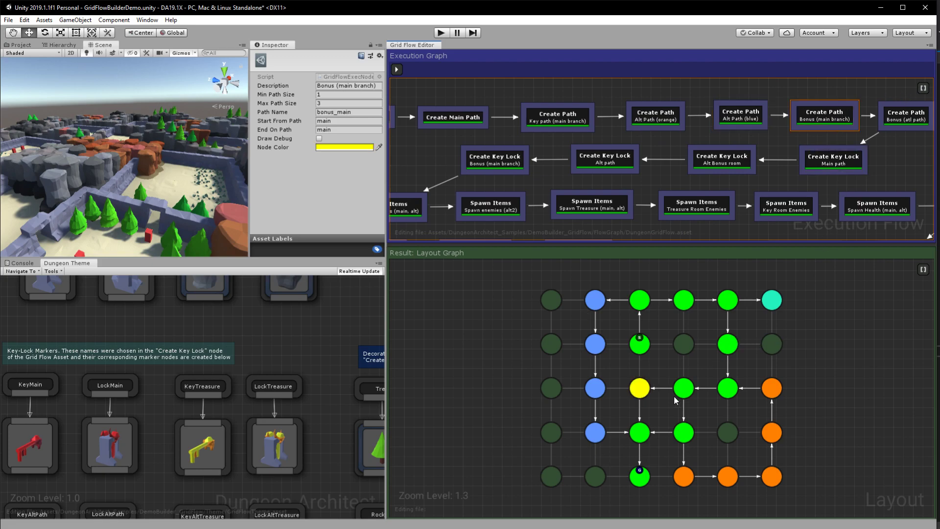
pyautogui.click(851, 128)
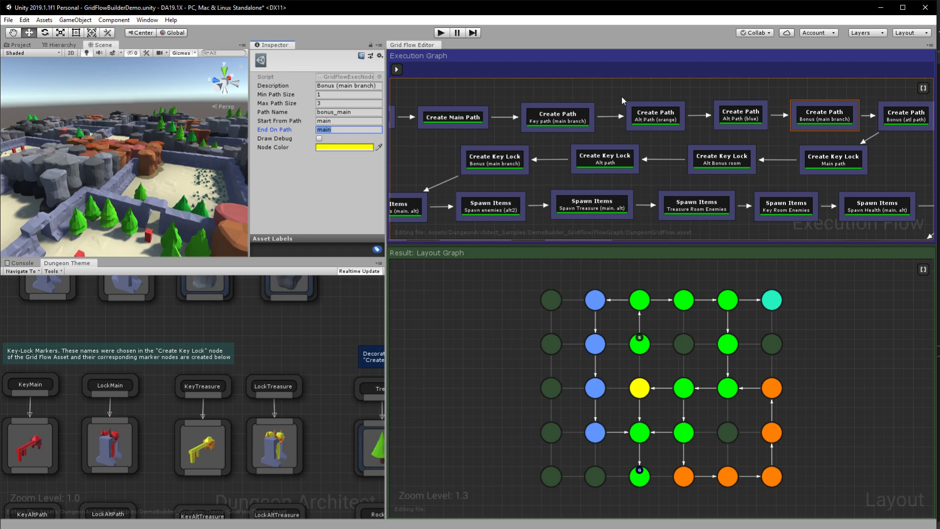
# Inspect the alt path's Bonus Create Path node, checking its start path and its End On Path setting.
pyautogui.click(903, 117)
pyautogui.moveTo(905, 155); pyautogui.dragTo(875, 151, button='middle')
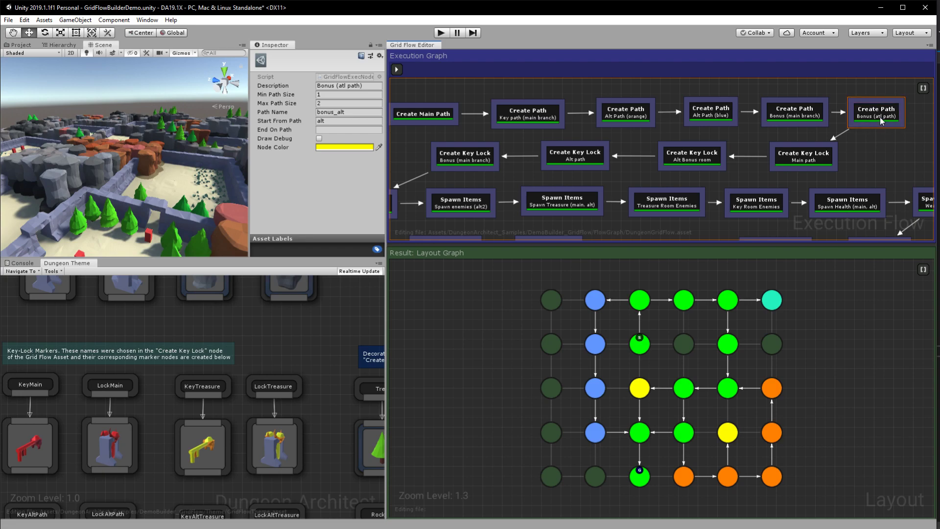
pyautogui.click(339, 128)
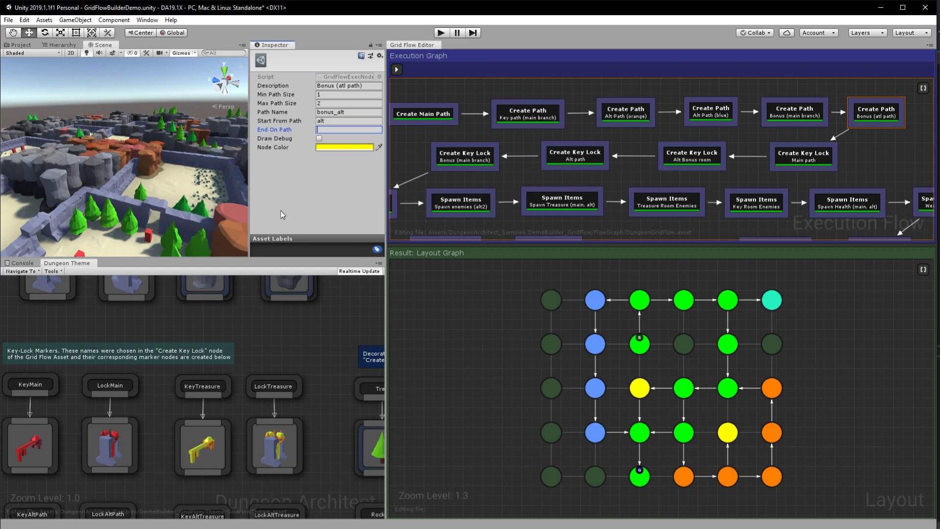
# Inspect the Key Branch of the Main path Create Key Lock node and trace it to the key path's Create Path node.
pyautogui.moveTo(845, 146); pyautogui.dragTo(869, 158, button='middle')
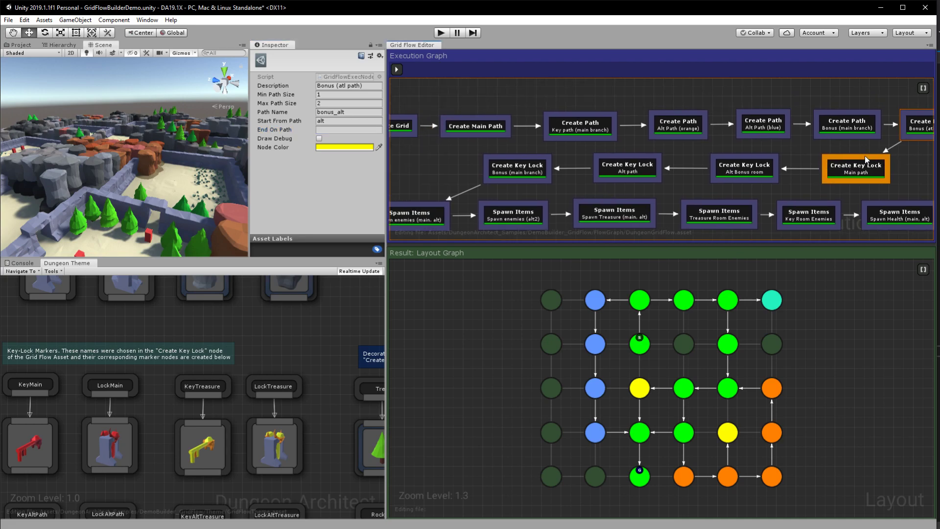
pyautogui.moveTo(437, 101); pyautogui.dragTo(448, 107, button='middle')
pyautogui.moveTo(426, 101); pyautogui.dragTo(891, 139)
pyautogui.click(879, 101)
pyautogui.moveTo(905, 147); pyautogui.dragTo(855, 136, button='middle')
pyautogui.click(806, 160)
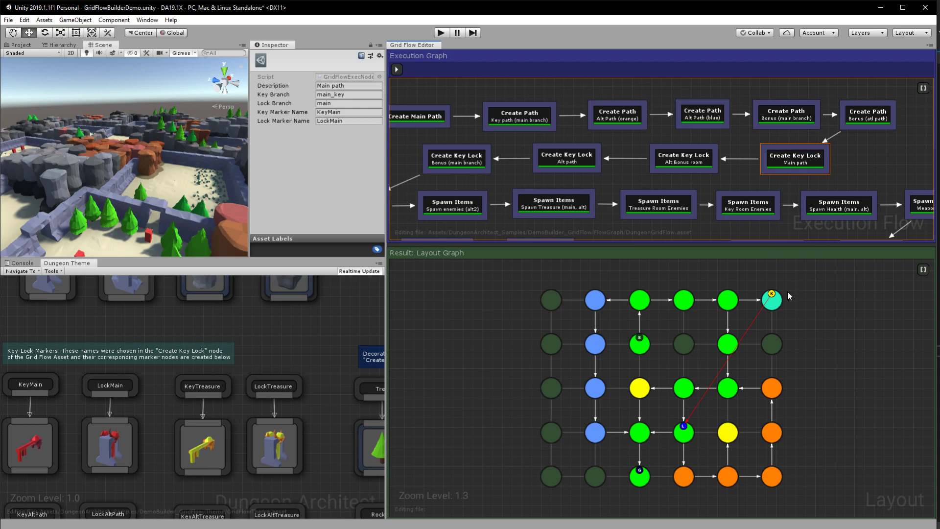
pyautogui.click(321, 95)
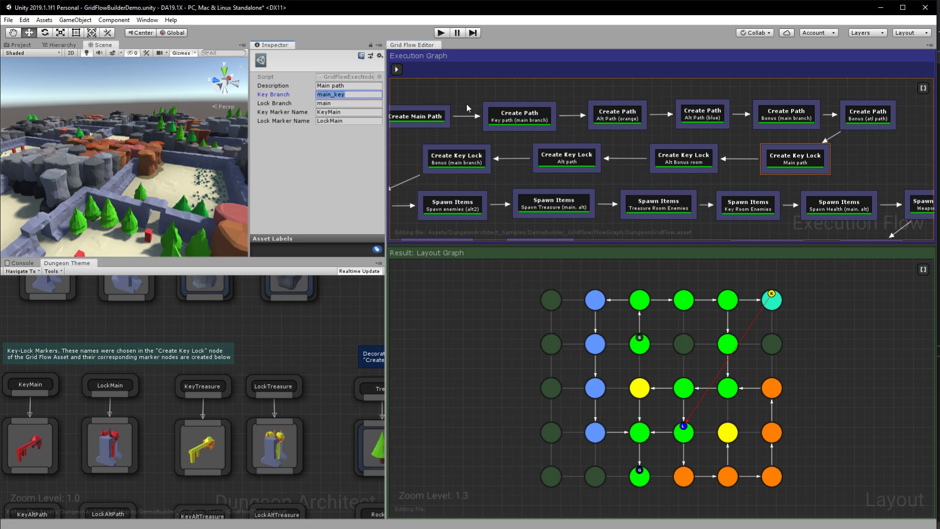
pyautogui.click(507, 118)
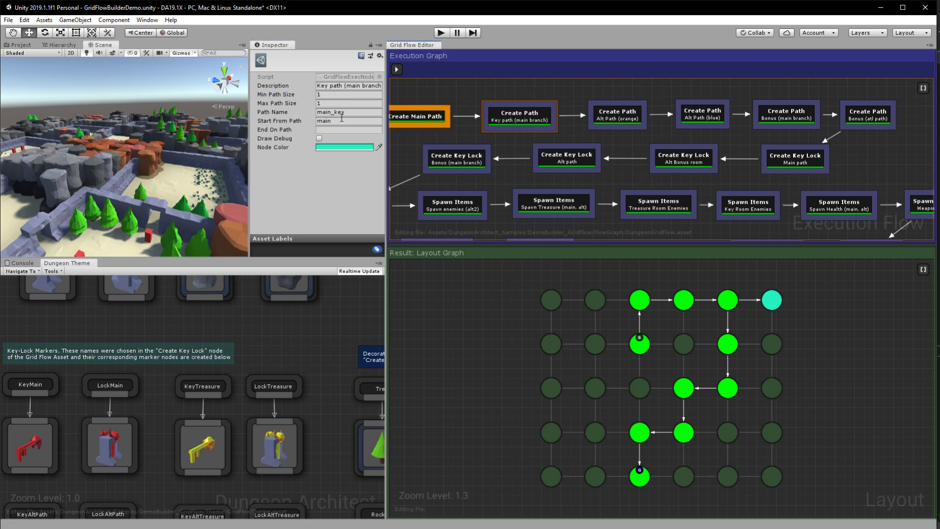
# Review both Bonus Create Path nodes and check the Lock Branch of the Main path Create Key Lock node.
pyautogui.click(868, 114)
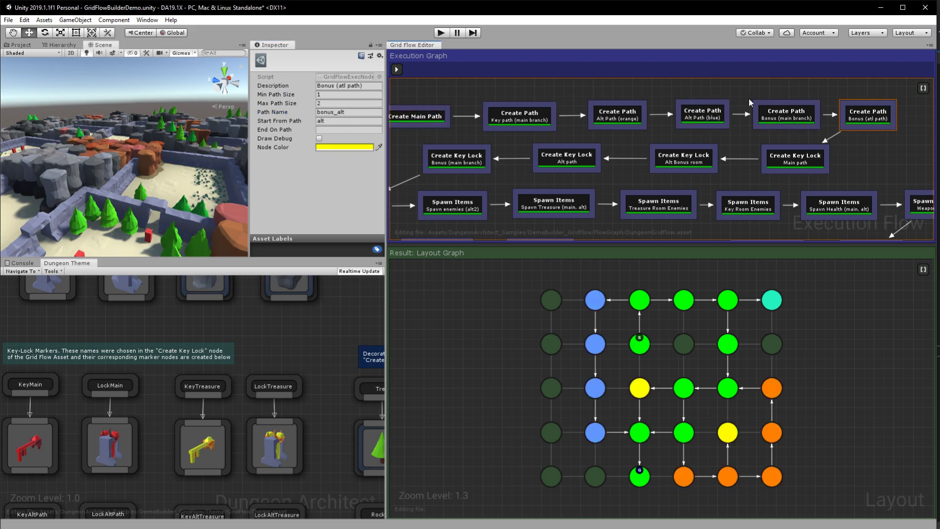
pyautogui.click(807, 114)
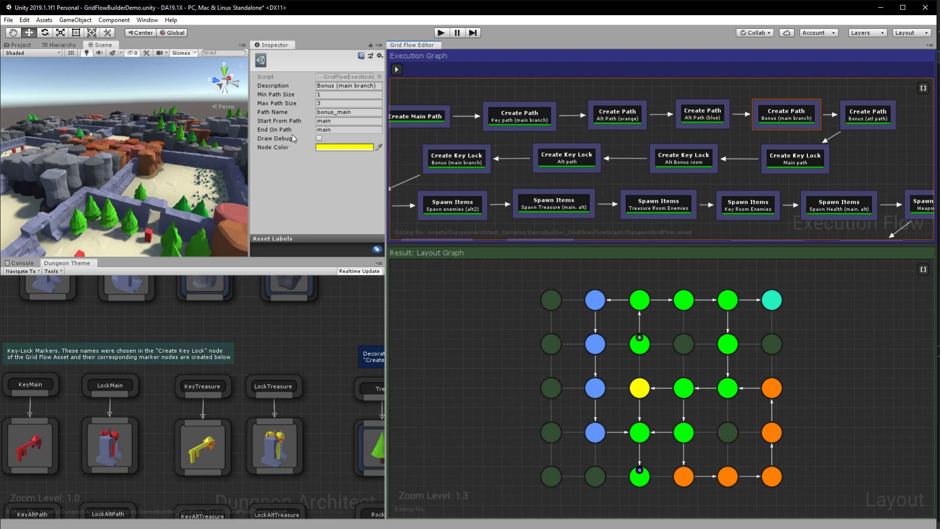
pyautogui.click(803, 164)
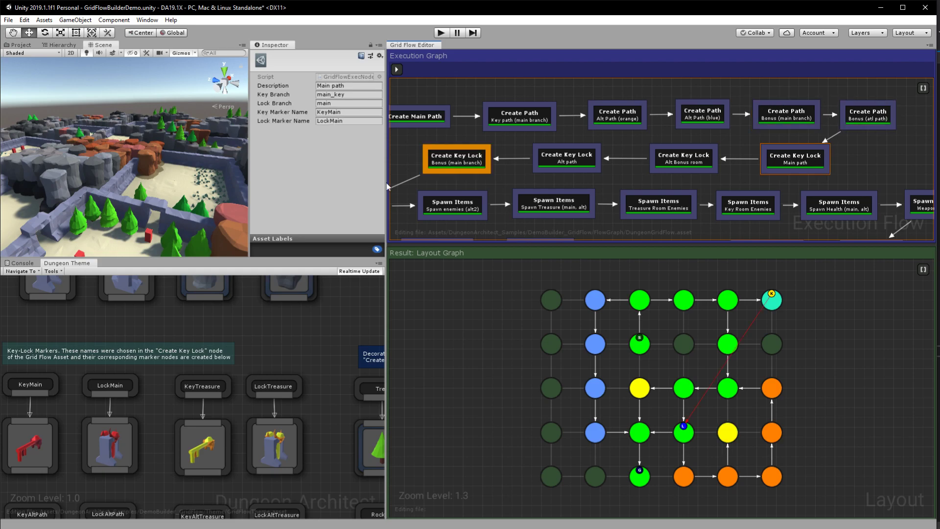
pyautogui.click(343, 104)
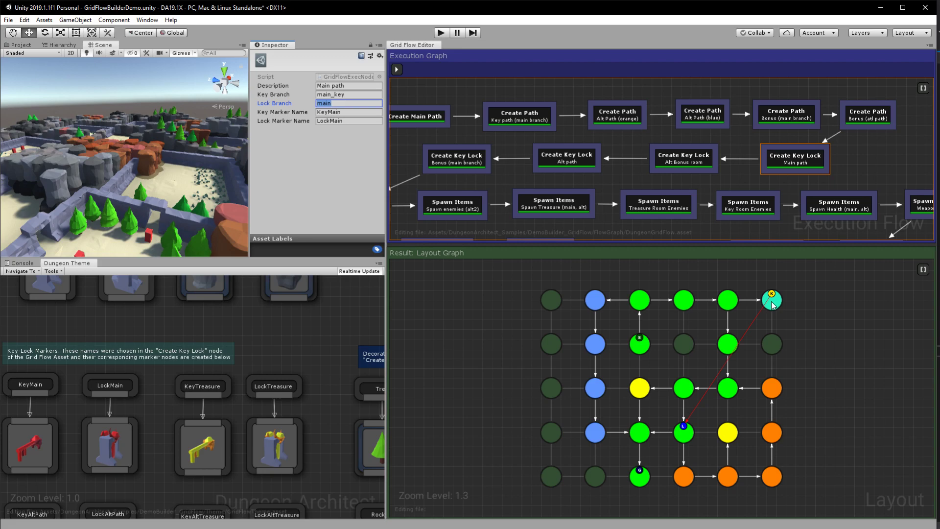
# Compare the key and lock branches of the Alt Bonus room, Alt path and Bonus (main branch) Create Key Lock nodes.
pyautogui.click(698, 165)
pyautogui.moveTo(621, 146); pyautogui.dragTo(686, 156, button='right')
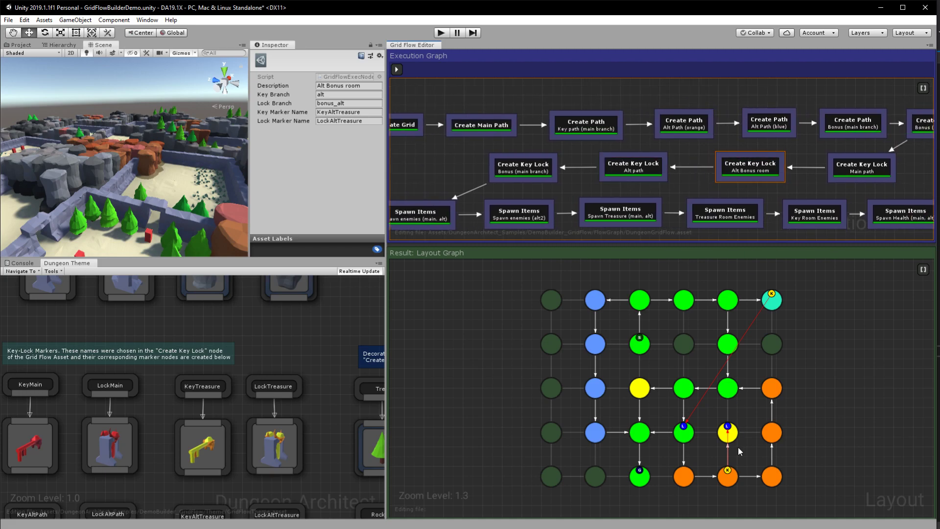
pyautogui.click(639, 169)
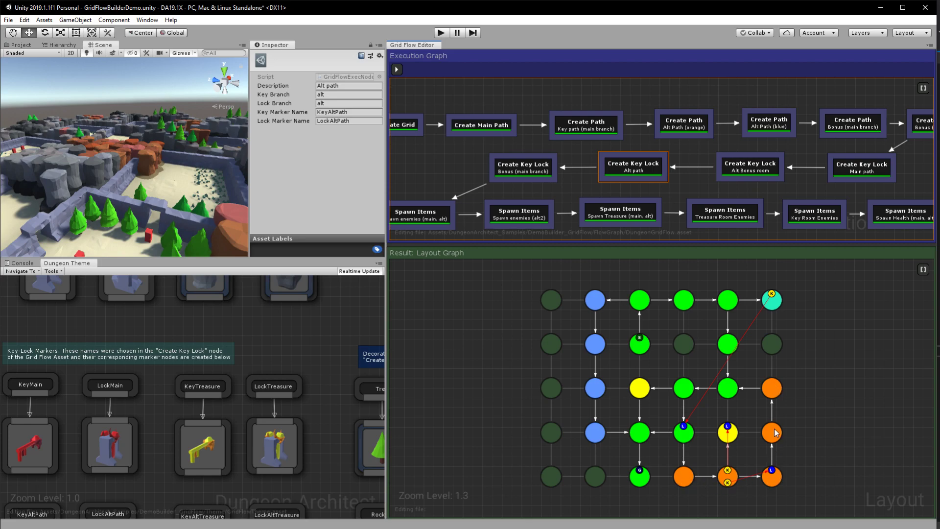
pyautogui.click(521, 170)
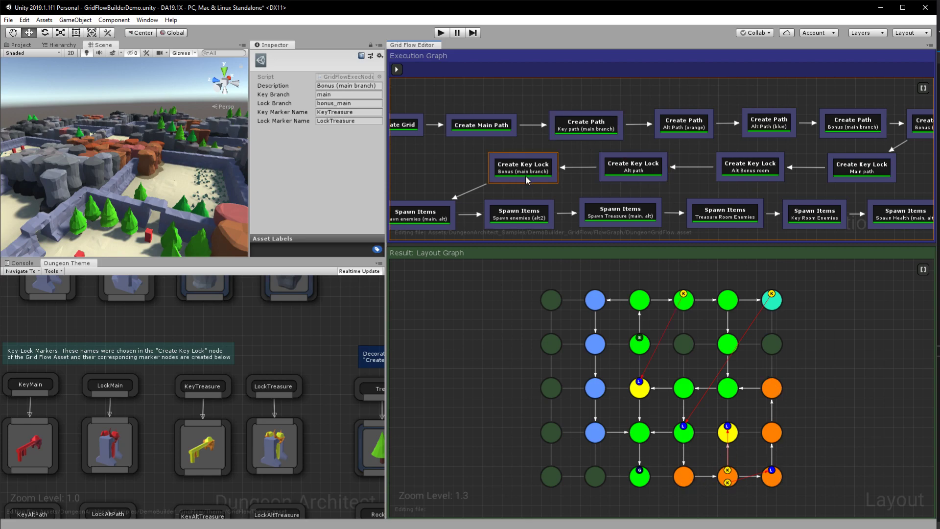
pyautogui.moveTo(467, 179); pyautogui.dragTo(506, 183, button='middle')
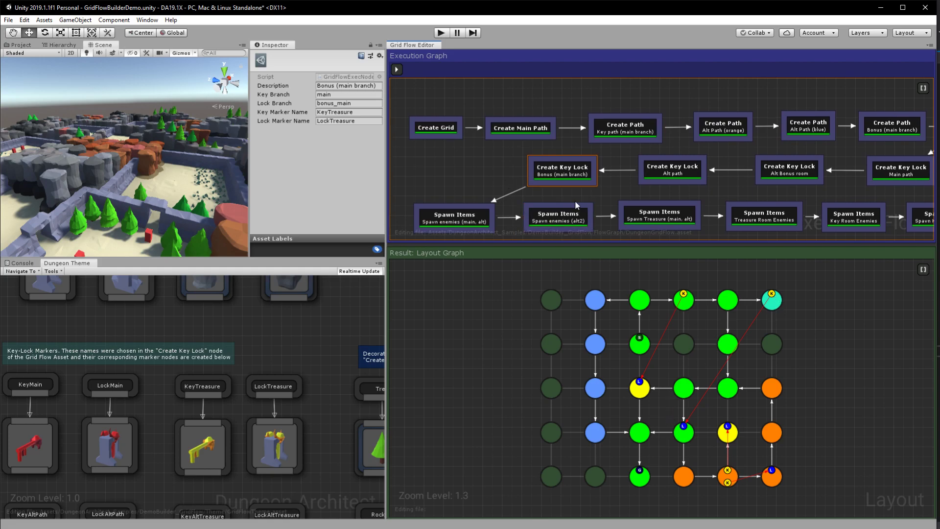
pyautogui.click(678, 176)
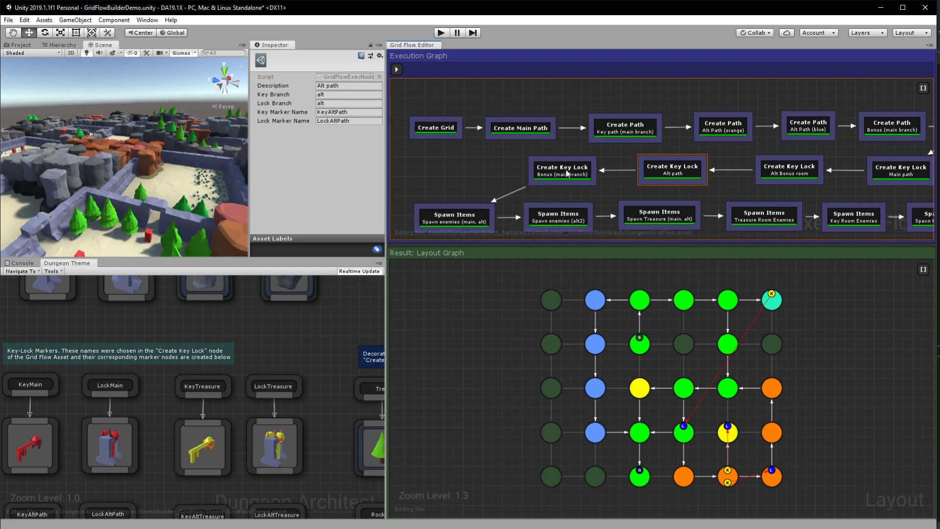
pyautogui.click(567, 173)
# Inspect the main and alt enemies Spawn Items node and view its available item types, keeping Enemy.
pyautogui.moveTo(481, 186); pyautogui.dragTo(524, 147, button='middle')
pyautogui.click(497, 182)
pyautogui.moveTo(603, 197); pyautogui.dragTo(577, 184, button='middle')
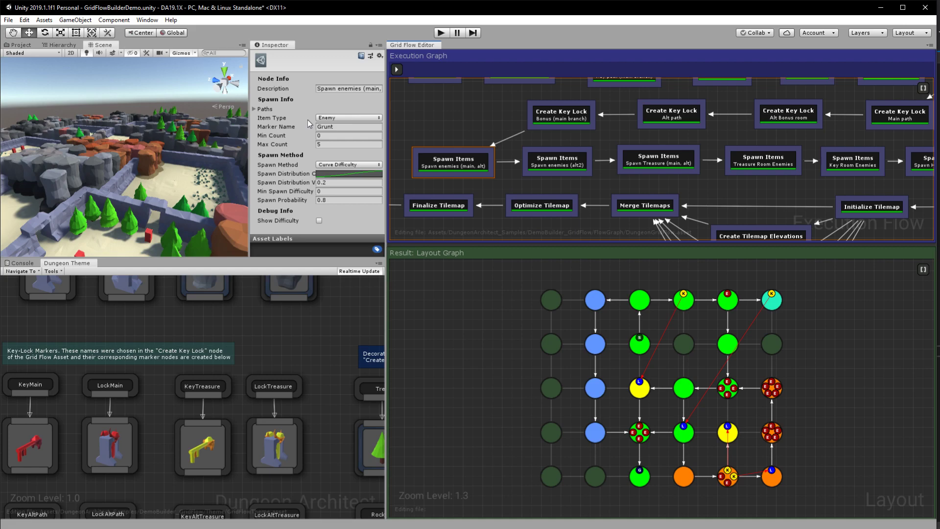
pyautogui.click(336, 119)
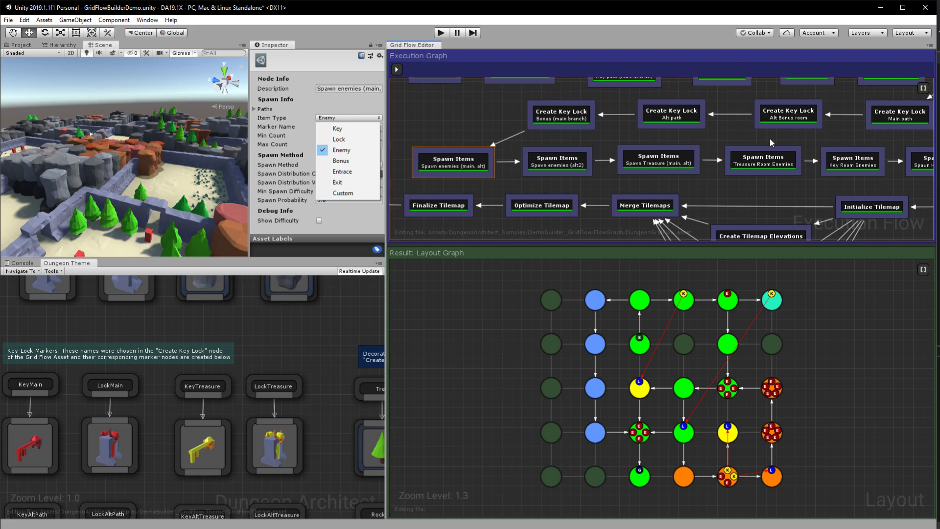
pyautogui.click(292, 121)
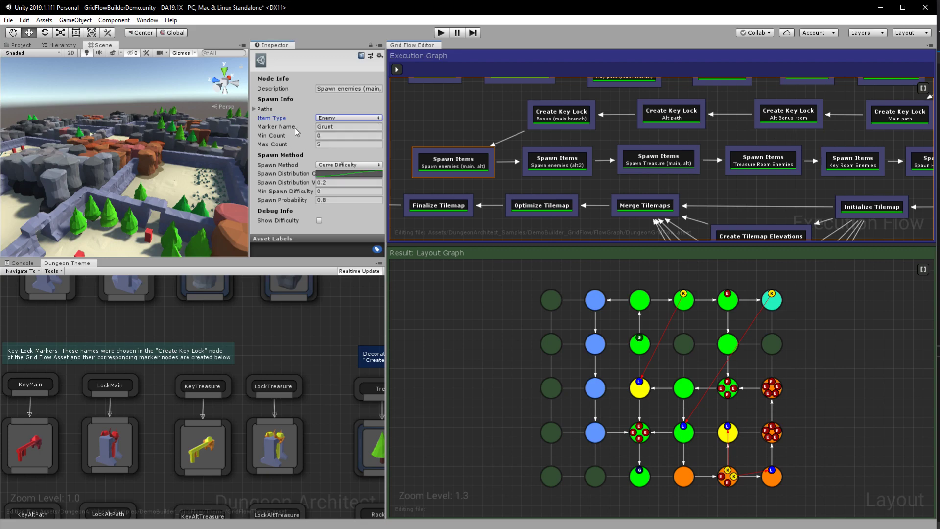
# Expand the Spawn Items node's Paths list and trace its entries back to the Create Main Path and orange Alt Path nodes.
pyautogui.click(254, 111)
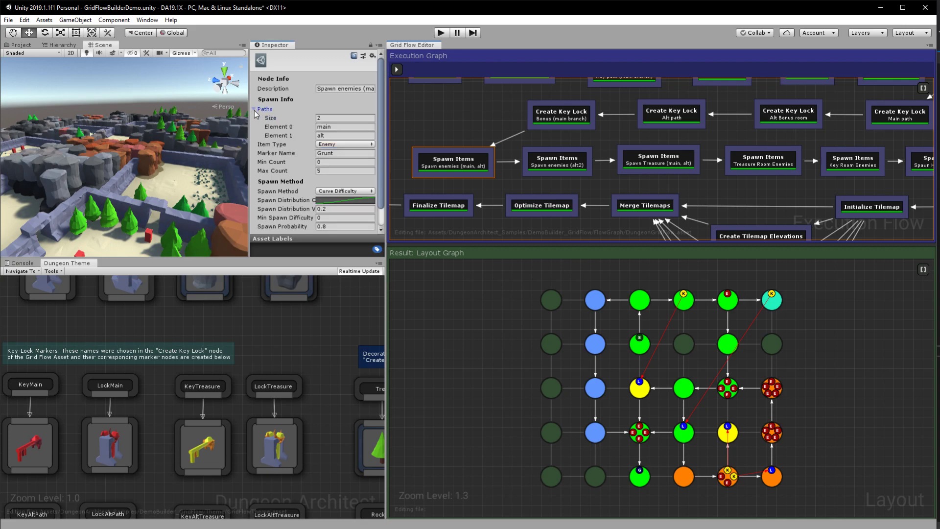
pyautogui.click(254, 110)
pyautogui.click(256, 111)
pyautogui.scroll(3, 472, 166)
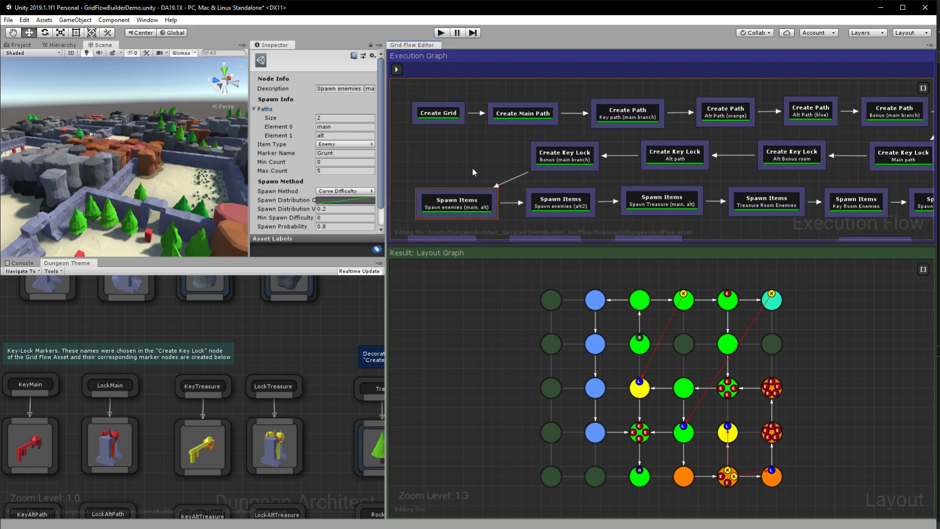
pyautogui.click(542, 140)
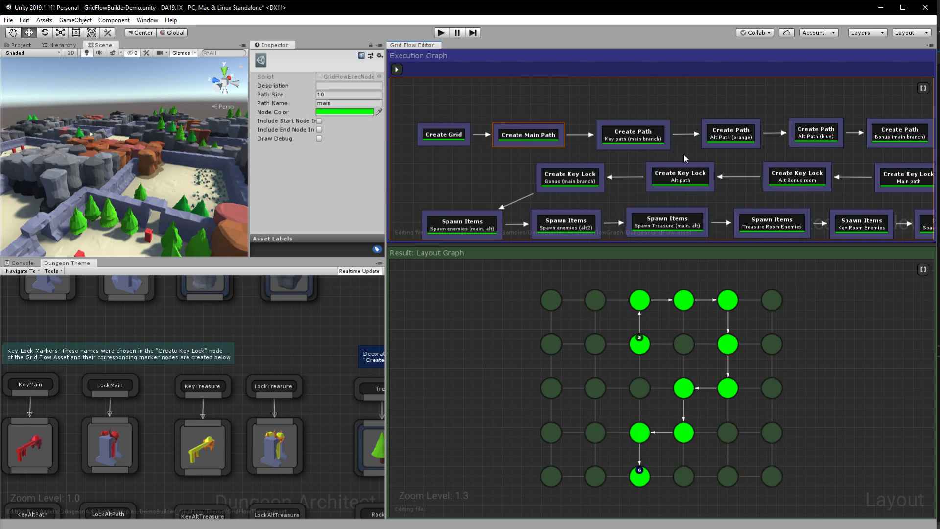
pyautogui.click(724, 138)
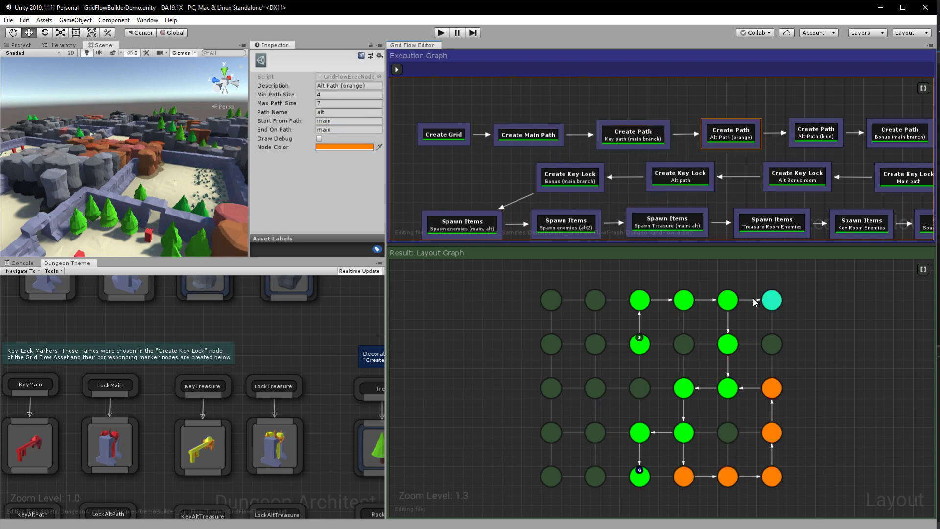
pyautogui.click(587, 180)
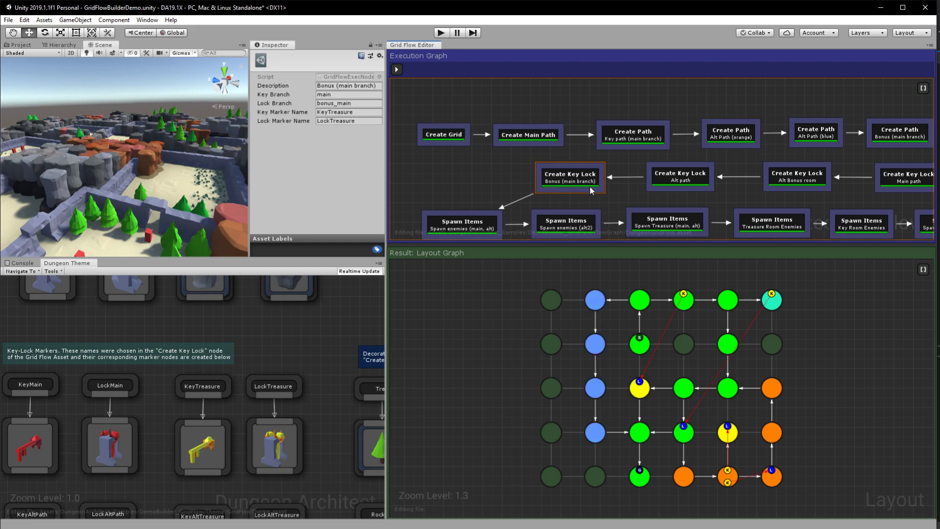
# Review the main and alt enemies Spawn Items node's spawn settings and its available spawn methods, keeping Curve Difficulty.
pyautogui.moveTo(677, 197); pyautogui.dragTo(637, 131, button='right')
pyautogui.click(419, 170)
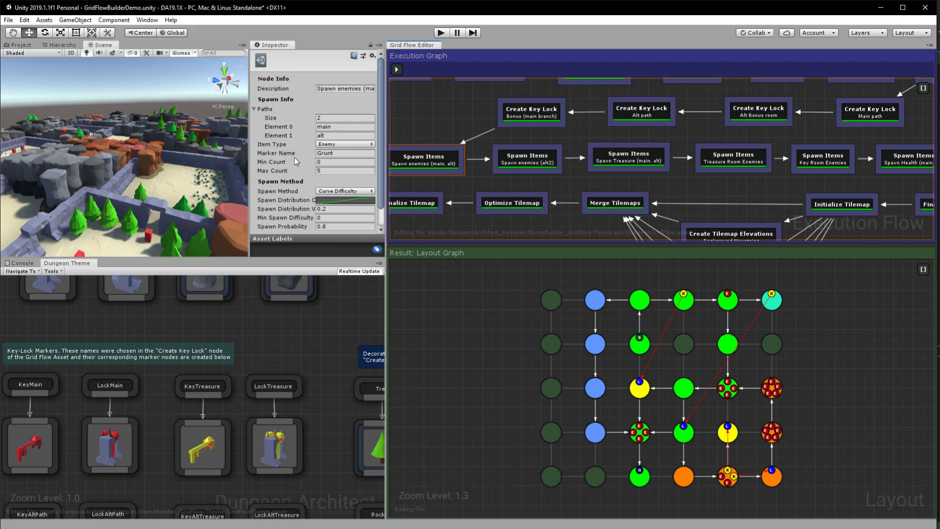
pyautogui.scroll(-1, 293, 190)
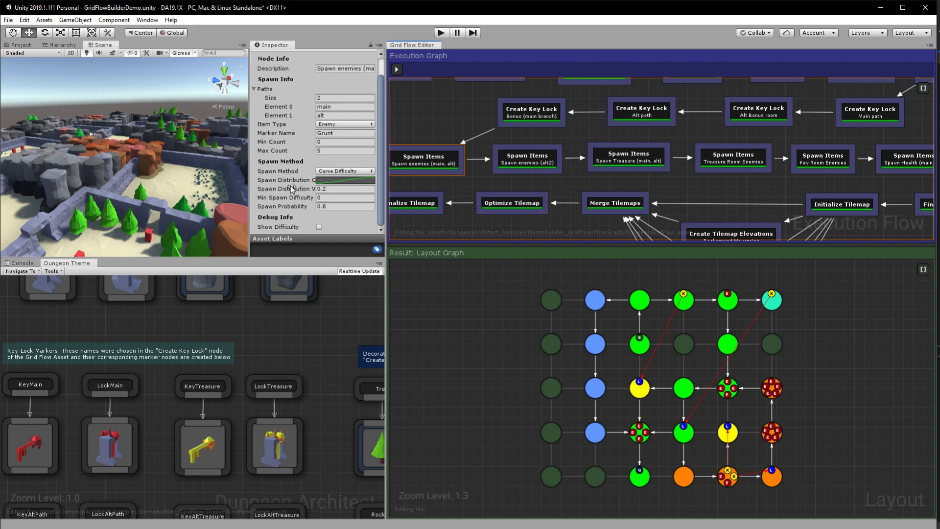
pyautogui.click(334, 172)
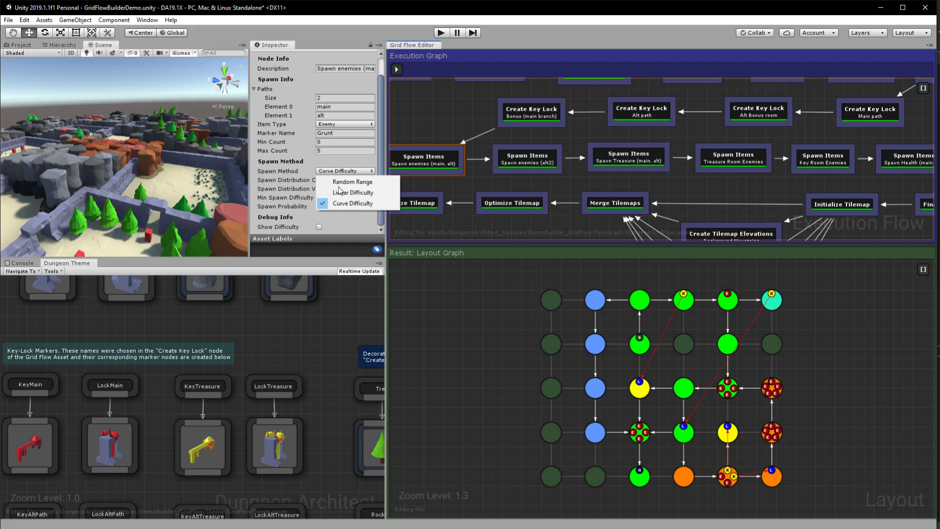
pyautogui.click(290, 172)
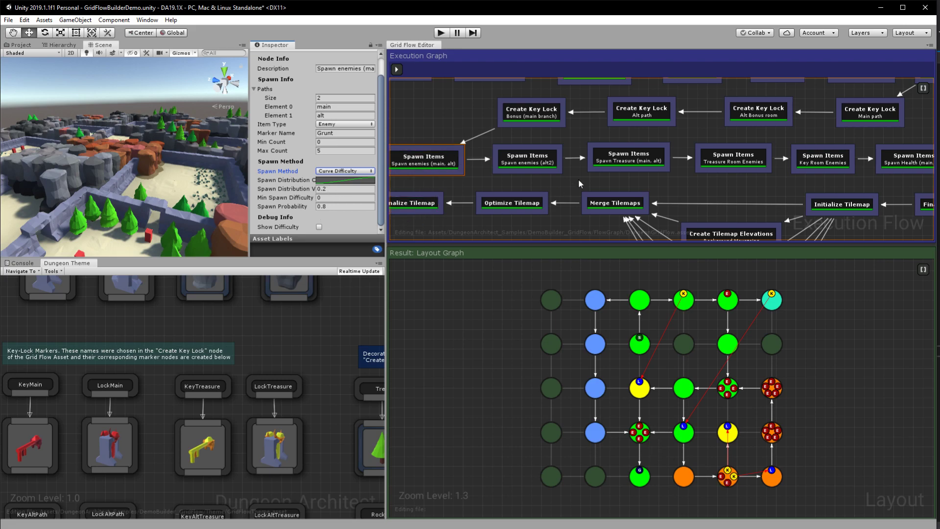
# Inspect the alt2 enemies and treasure Spawn Items nodes, checking the treasure node's bonus path entries.
pyautogui.click(542, 161)
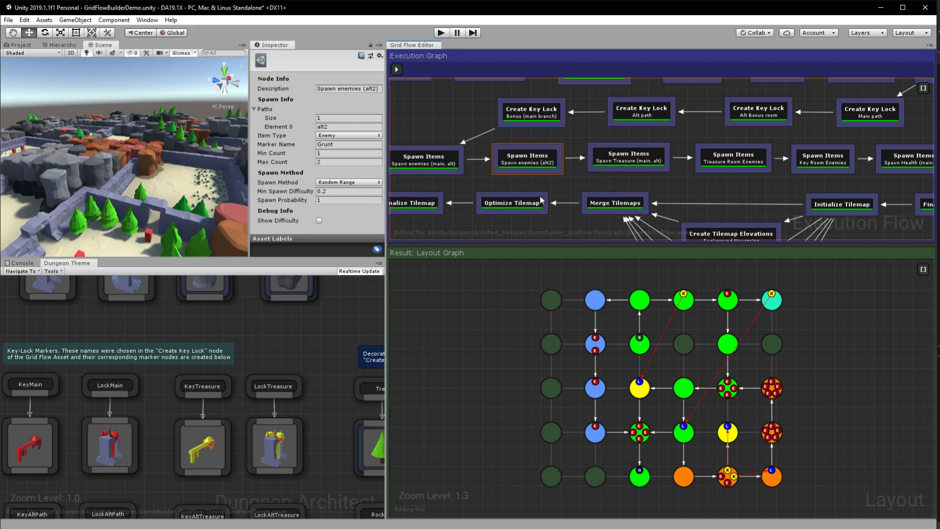
pyautogui.click(633, 163)
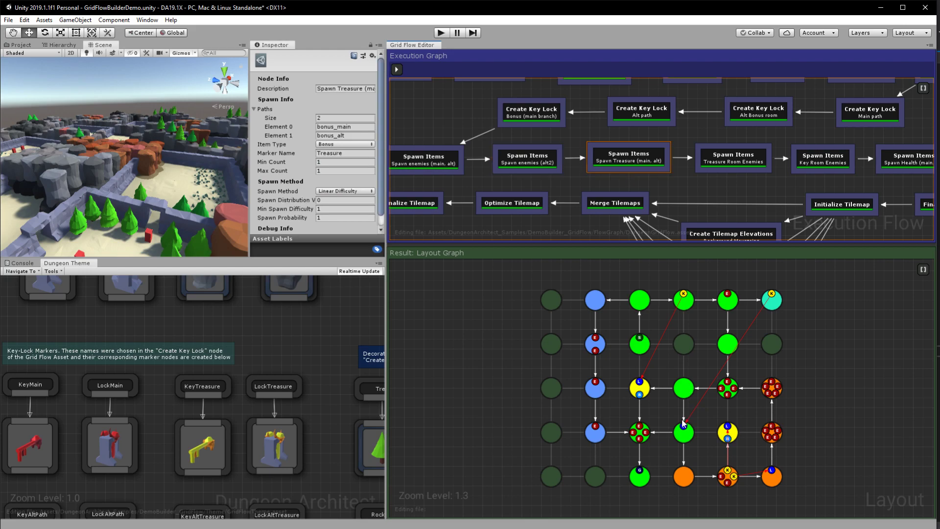
pyautogui.moveTo(676, 176); pyautogui.dragTo(655, 193, button='right')
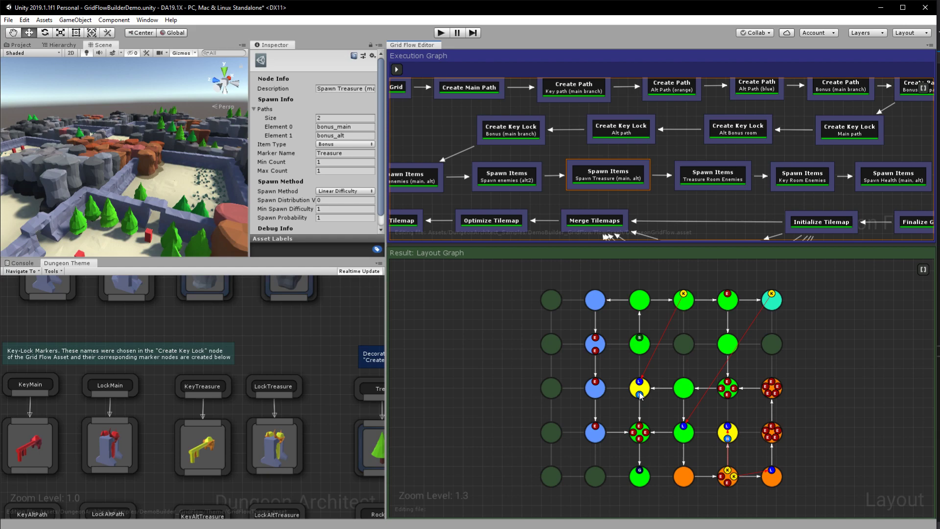
pyautogui.click(339, 136)
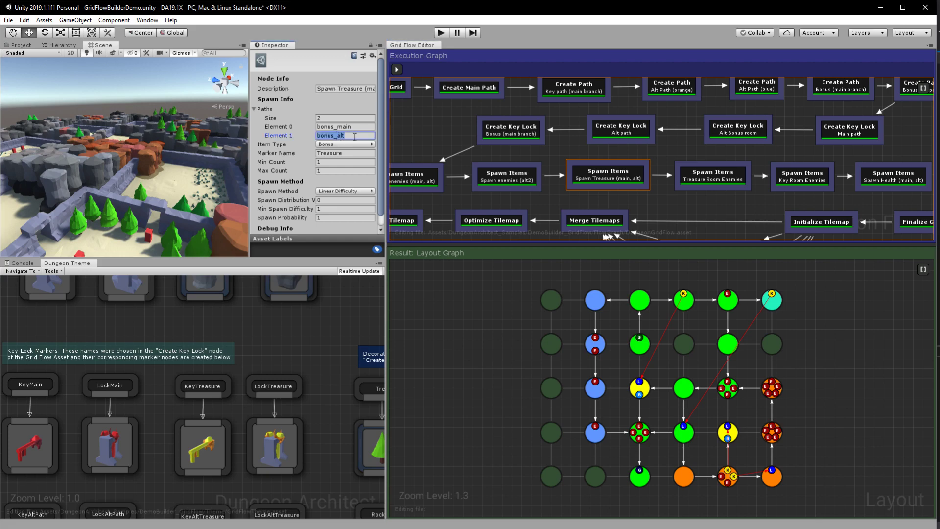
# Compare the Treasure Room Enemies and Key Room Enemies Spawn Items nodes and their effect on the layout graph.
pyautogui.click(726, 179)
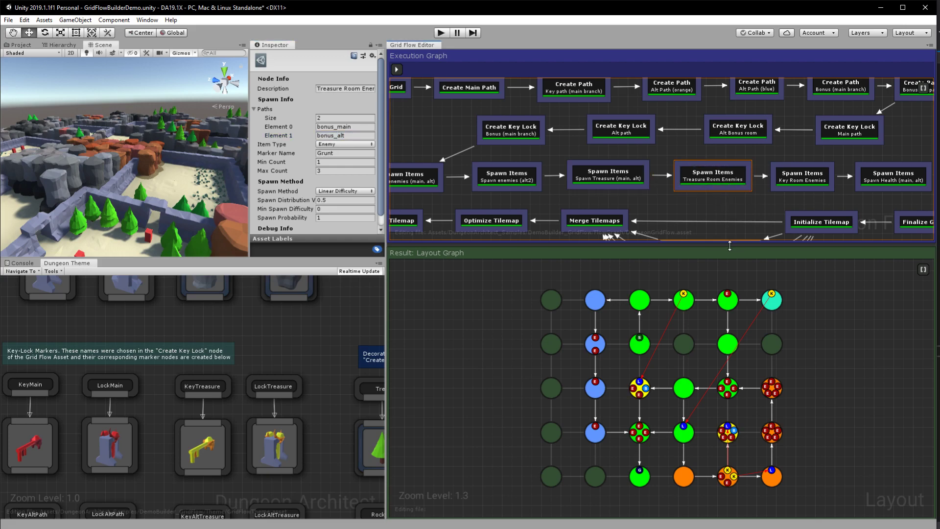
pyautogui.click(806, 181)
pyautogui.moveTo(812, 200); pyautogui.dragTo(743, 202, button='right')
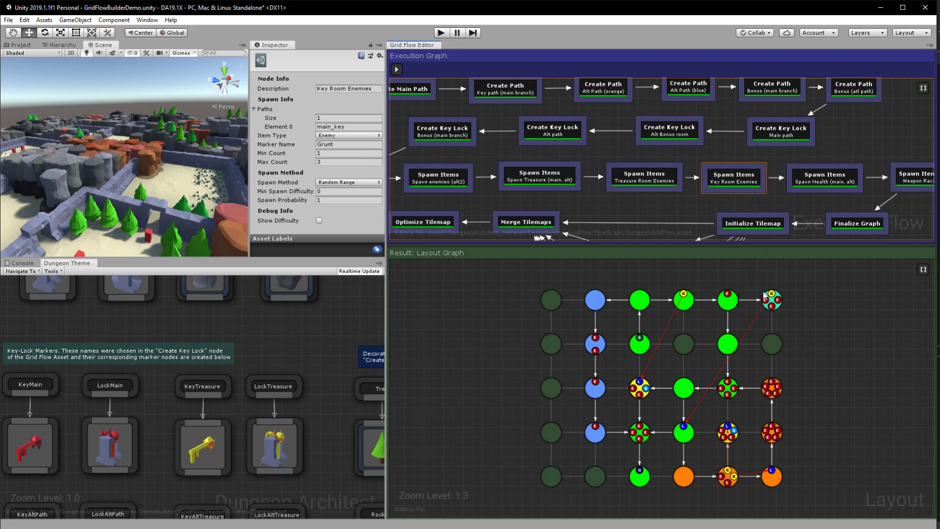
# Inspect the Spawn Health node and expand its Custom Item Info to check the custom item type and text.
pyautogui.moveTo(822, 221); pyautogui.dragTo(758, 222, button='right')
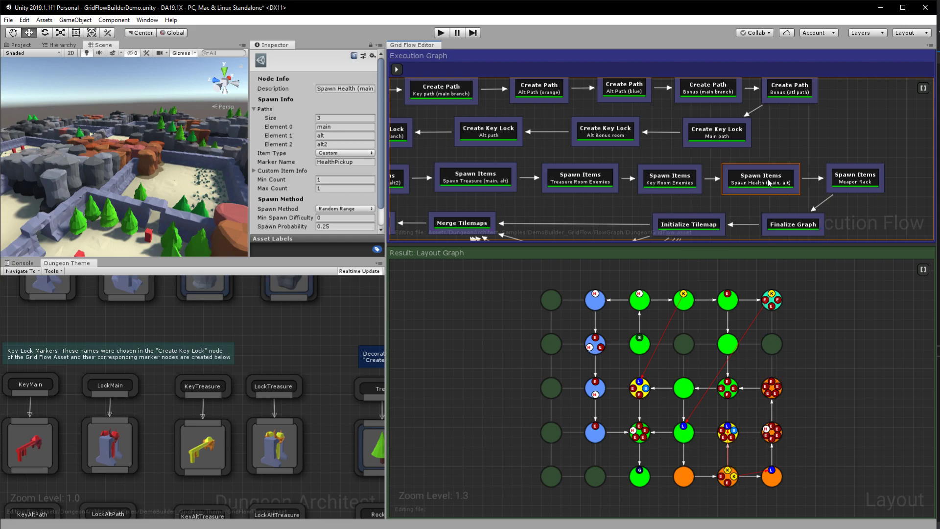
pyautogui.moveTo(768, 184); pyautogui.dragTo(770, 183)
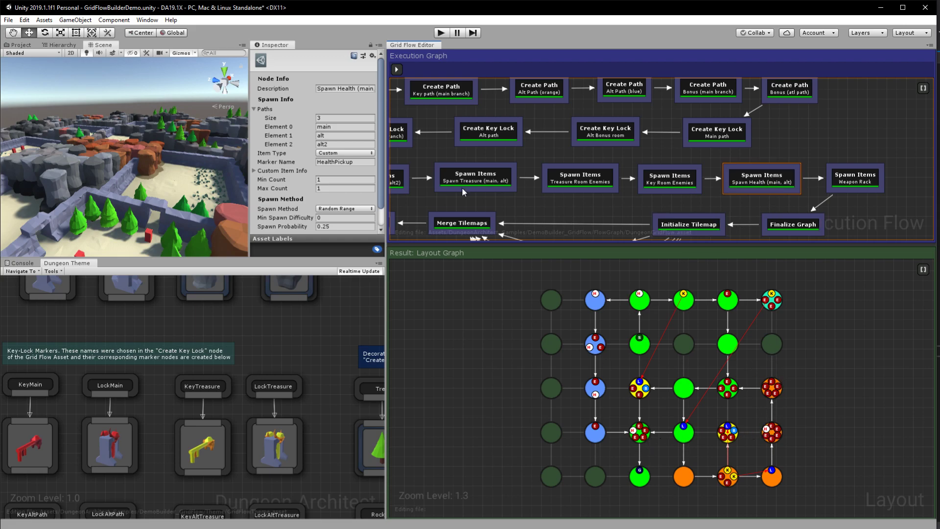
pyautogui.click(282, 153)
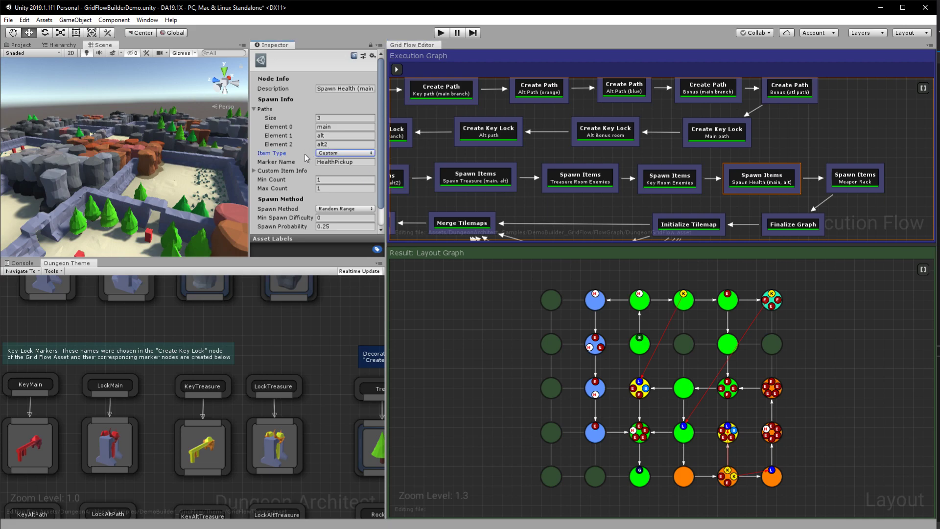
pyautogui.click(258, 170)
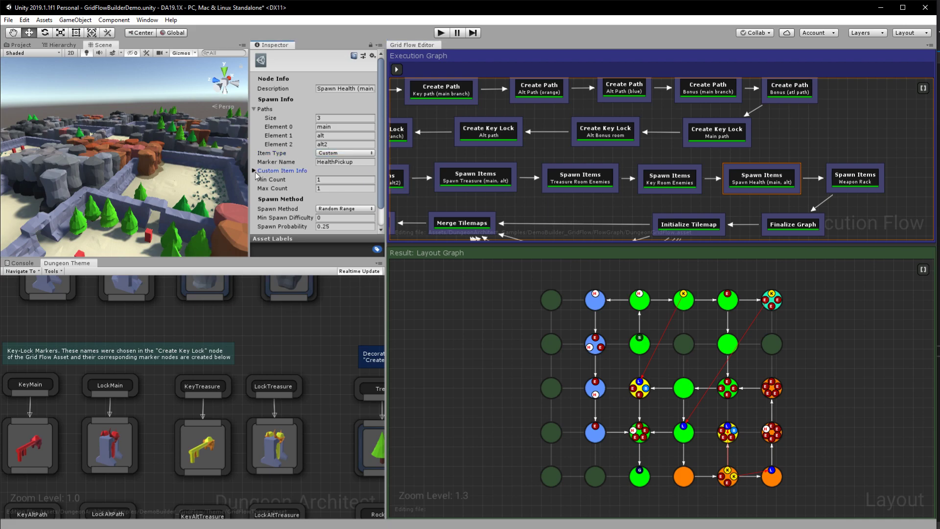
pyautogui.click(344, 180)
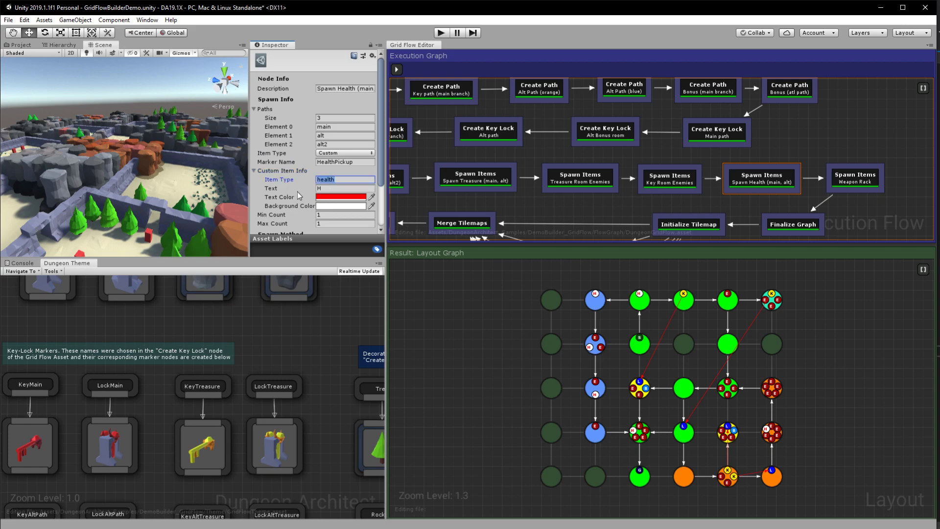
pyautogui.click(332, 188)
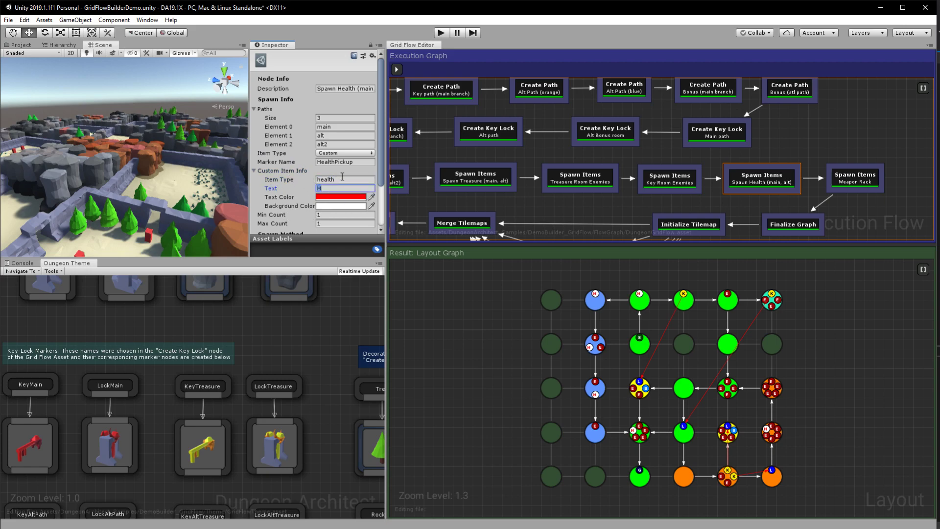
# Review the Weapon Rack node's custom item settings and check the Finalize Graph and Initialize Tilemap nodes against it.
pyautogui.click(791, 172)
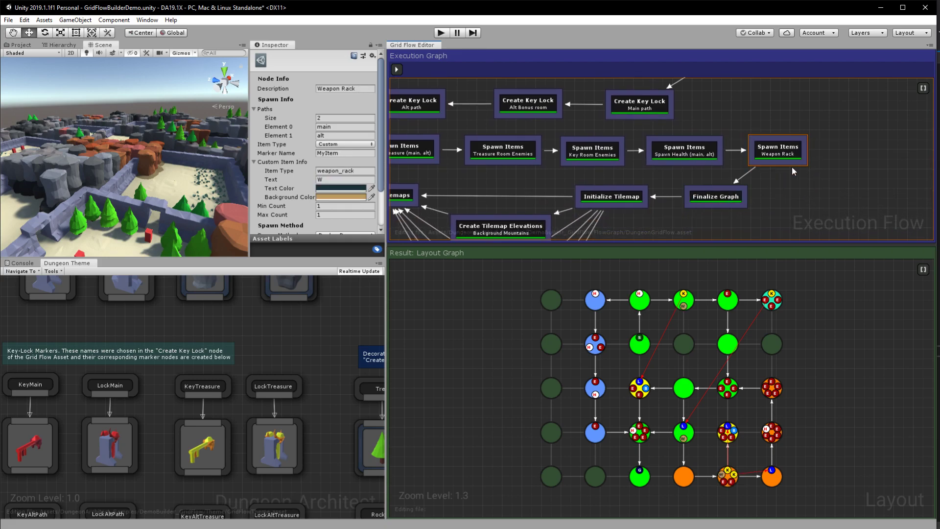
pyautogui.click(731, 198)
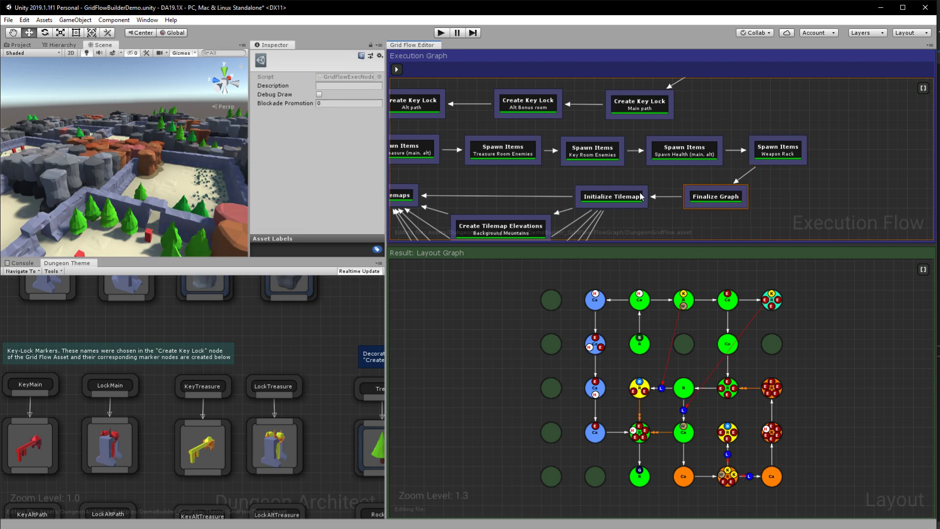
pyautogui.click(626, 198)
pyautogui.click(726, 197)
pyautogui.click(768, 156)
pyautogui.click(727, 198)
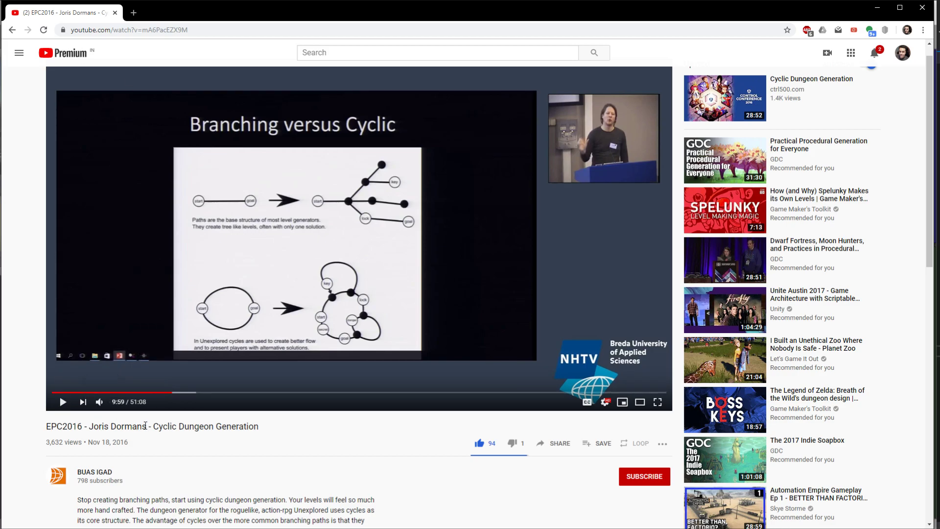
# Highlight the Cyclic Dungeon Generation talk's title on YouTube, and return to the Grid Flow editor in Unity.
pyautogui.moveTo(145, 425); pyautogui.dragTo(264, 425)
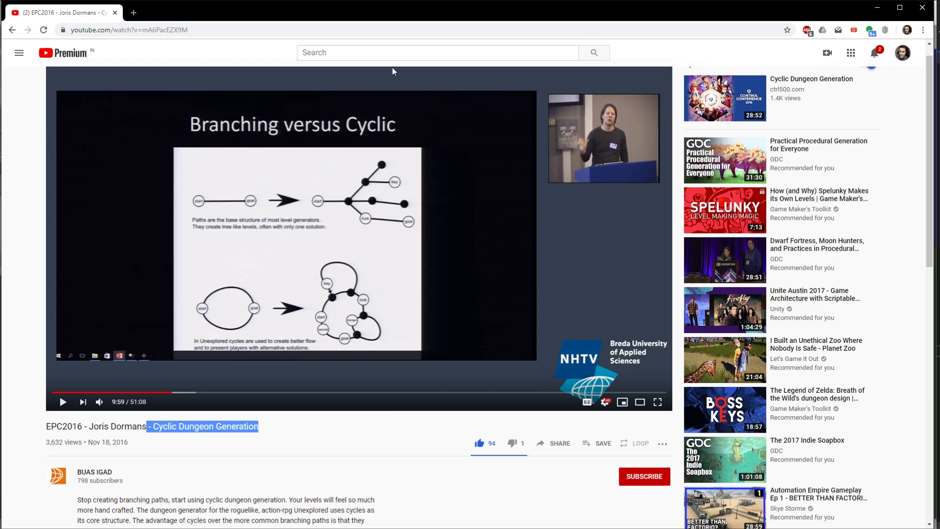
pyautogui.click(879, 7)
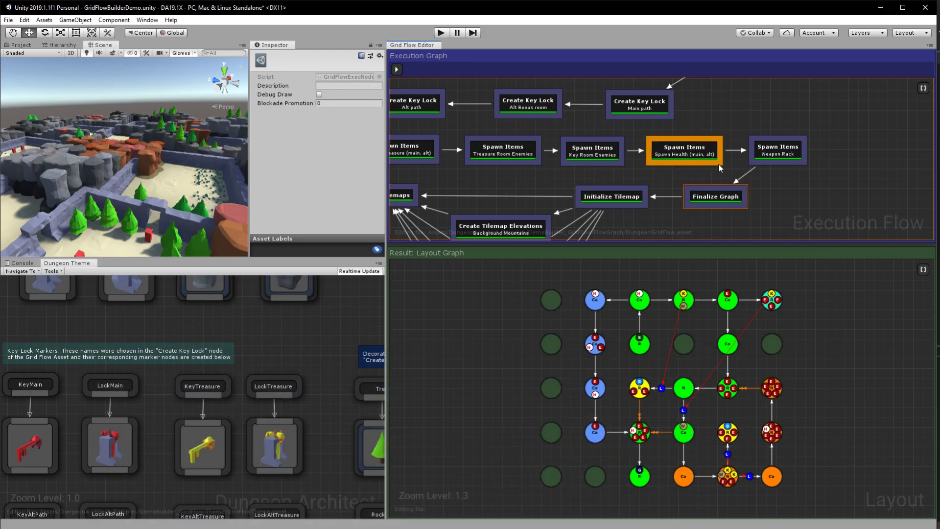
# Compare the layout graph before and after finalizing by alternating between the Weapon Rack and Finalize Graph nodes.
pyautogui.click(781, 157)
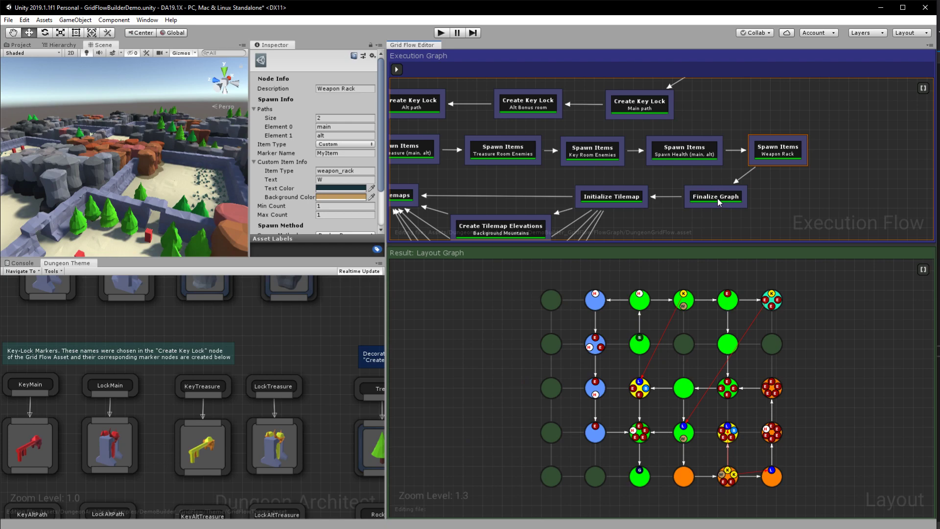
pyautogui.click(717, 200)
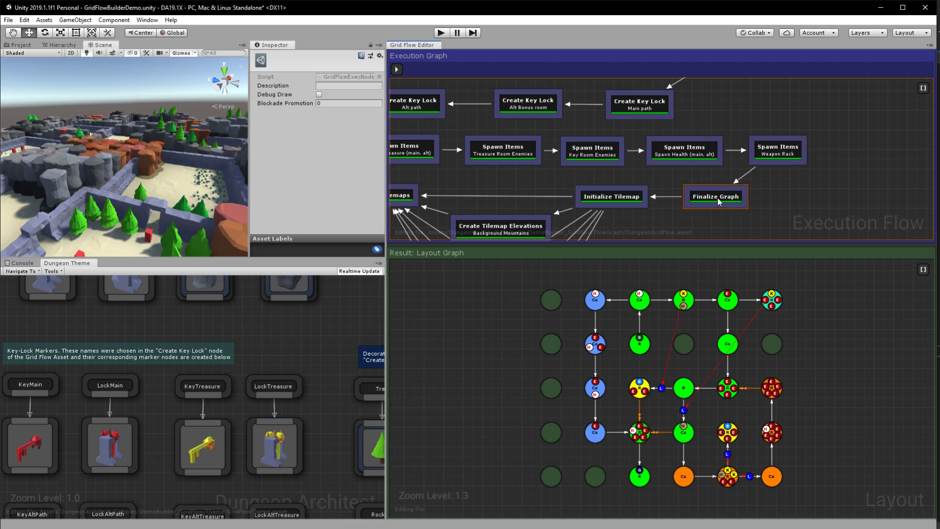
pyautogui.click(778, 153)
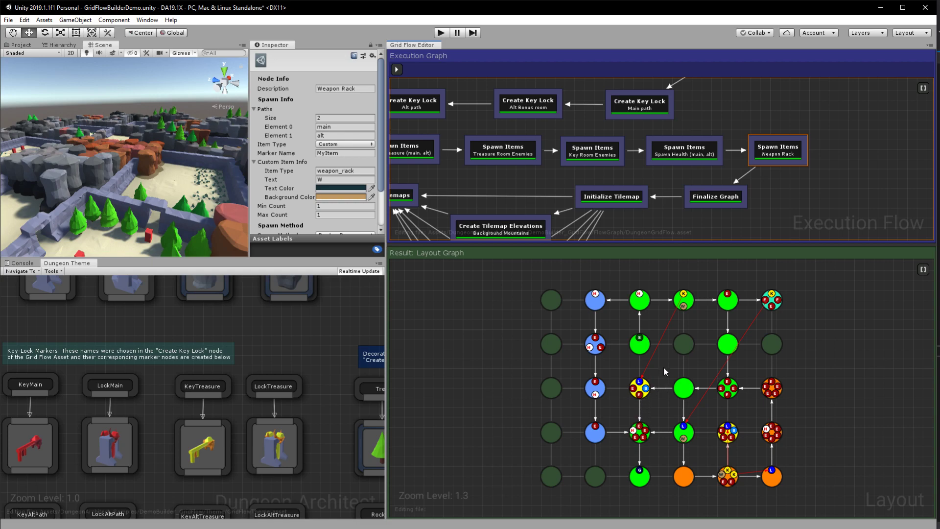
pyautogui.click(723, 197)
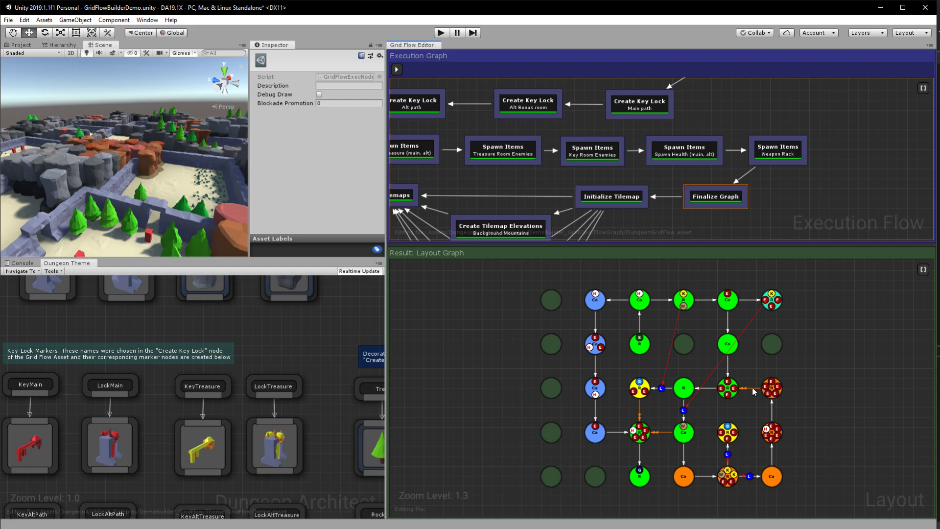
# Examine the finalized layout graph up close, following its room types, locks and orange one-way links.
pyautogui.scroll(2, 762, 394)
pyautogui.scroll(2, 762, 394)
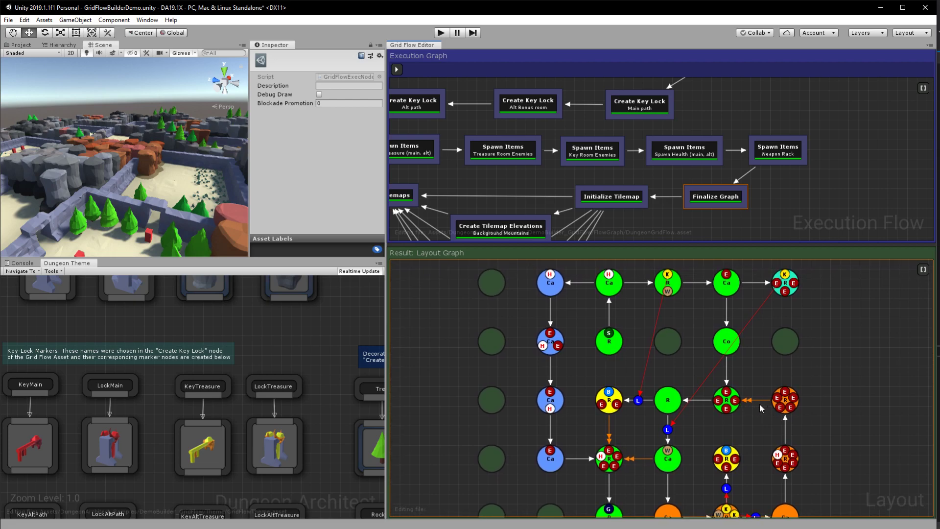
pyautogui.moveTo(789, 416); pyautogui.dragTo(792, 360, button='middle')
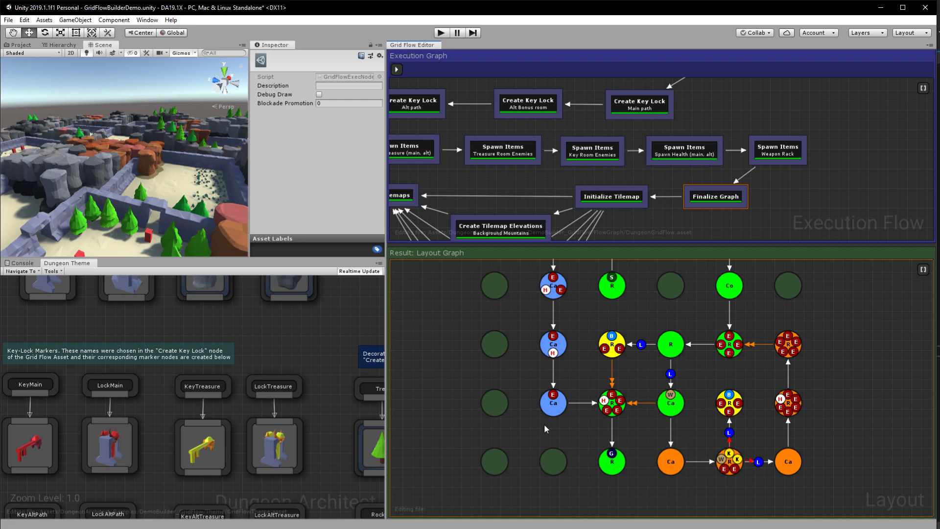
pyautogui.moveTo(707, 278); pyautogui.dragTo(700, 344, button='middle')
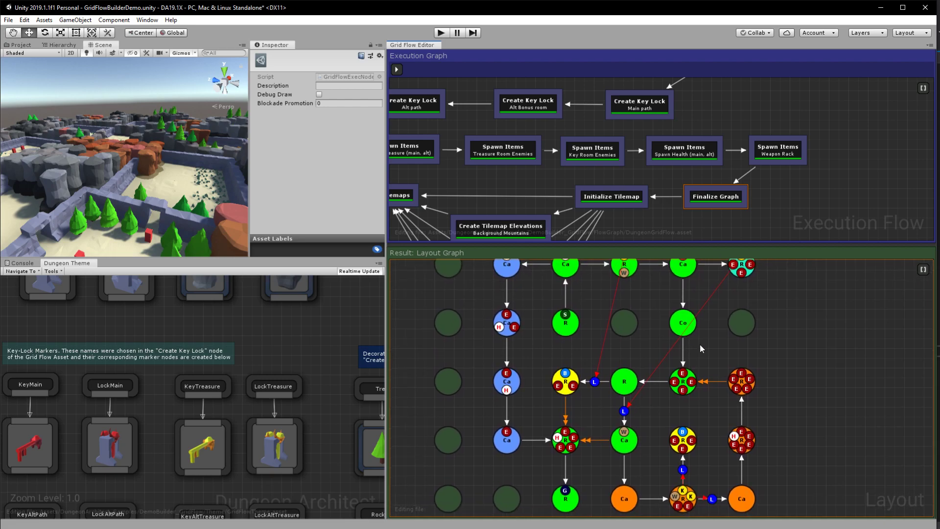
pyautogui.moveTo(827, 364); pyautogui.dragTo(814, 339, button='middle')
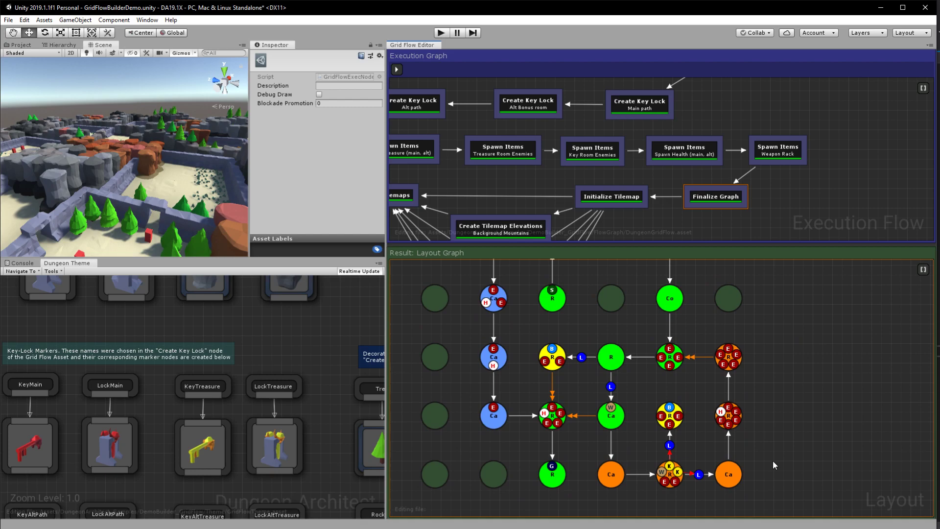
pyautogui.moveTo(782, 404); pyautogui.dragTo(789, 429, button='middle')
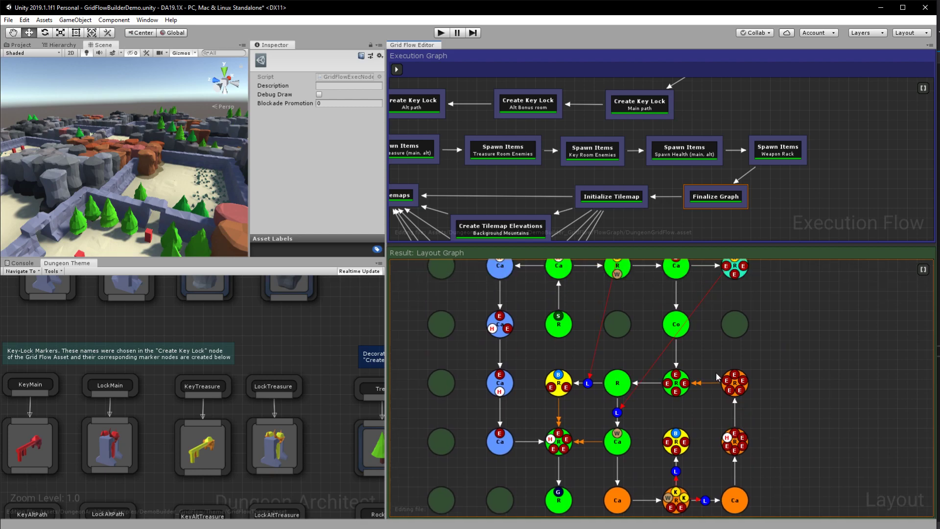
pyautogui.moveTo(747, 329); pyautogui.dragTo(782, 347, button='middle')
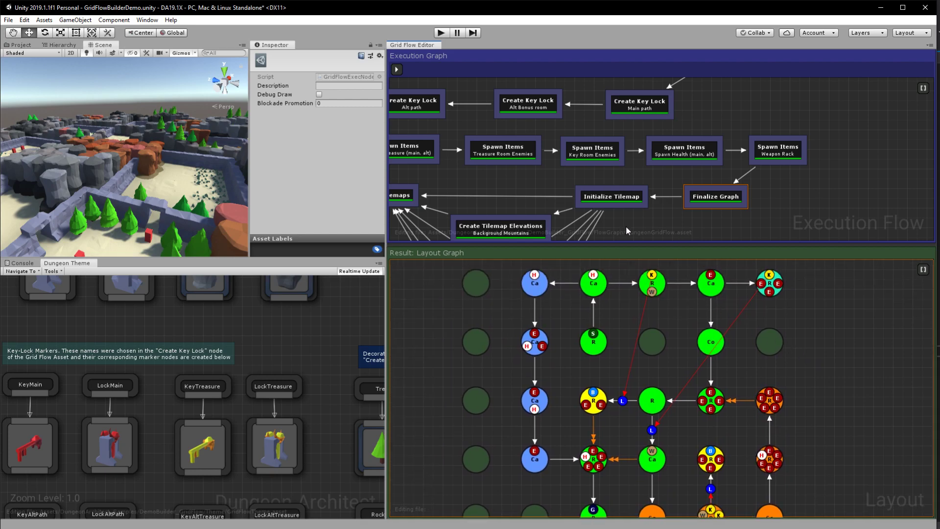
# Preview the Initialize Tilemap result, locate a green cave node's area in the tilemap, and return to the Finalize Graph node.
pyautogui.moveTo(626, 225); pyautogui.dragTo(654, 151, button='middle')
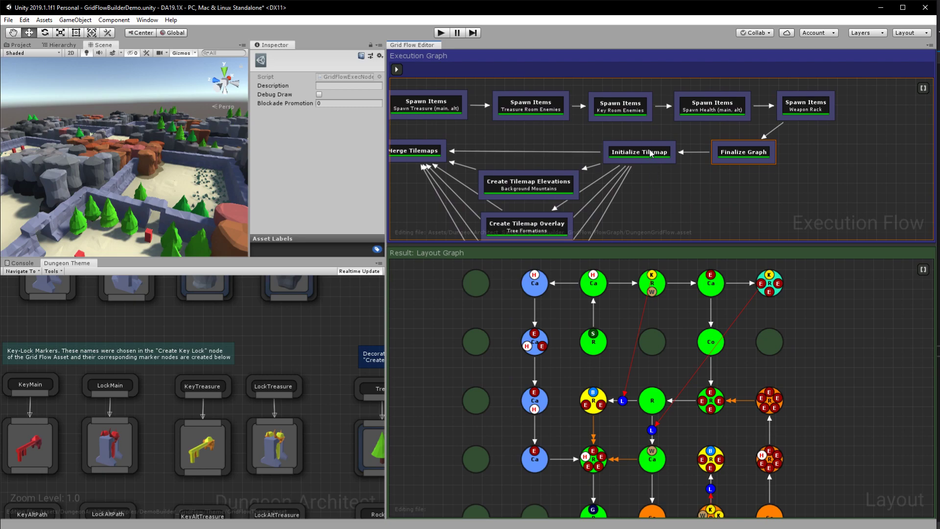
pyautogui.click(738, 152)
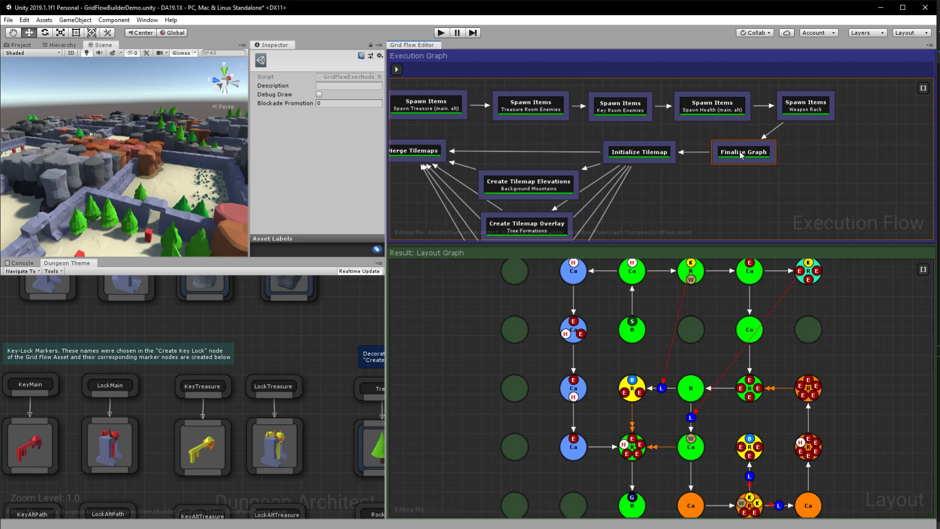
pyautogui.click(636, 154)
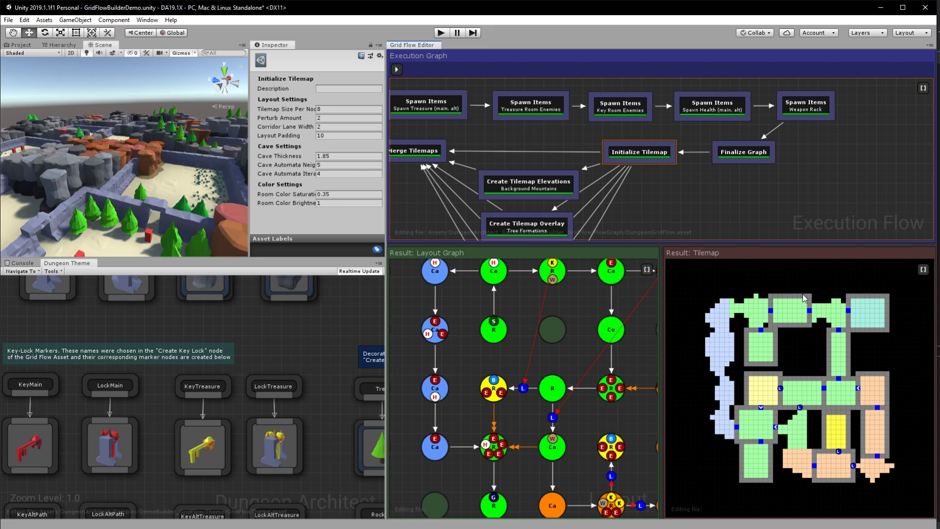
pyautogui.click(608, 277)
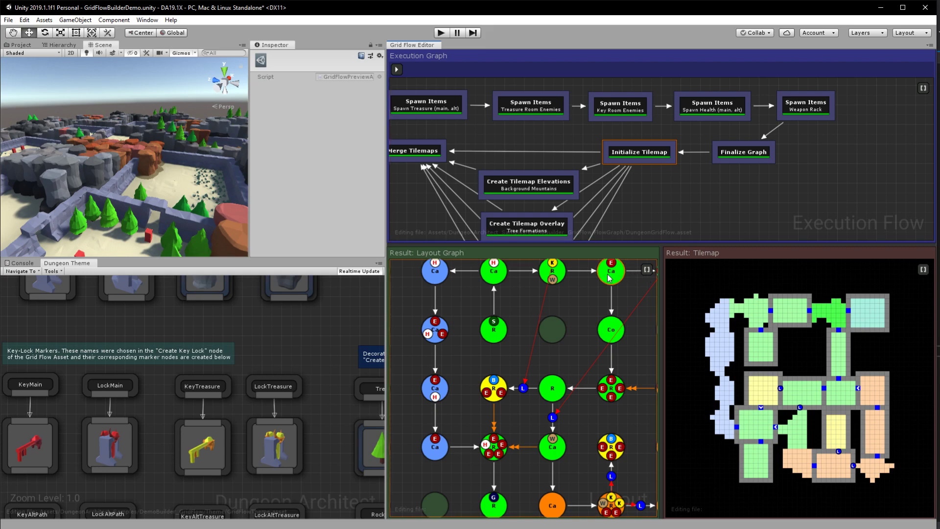
pyautogui.click(744, 156)
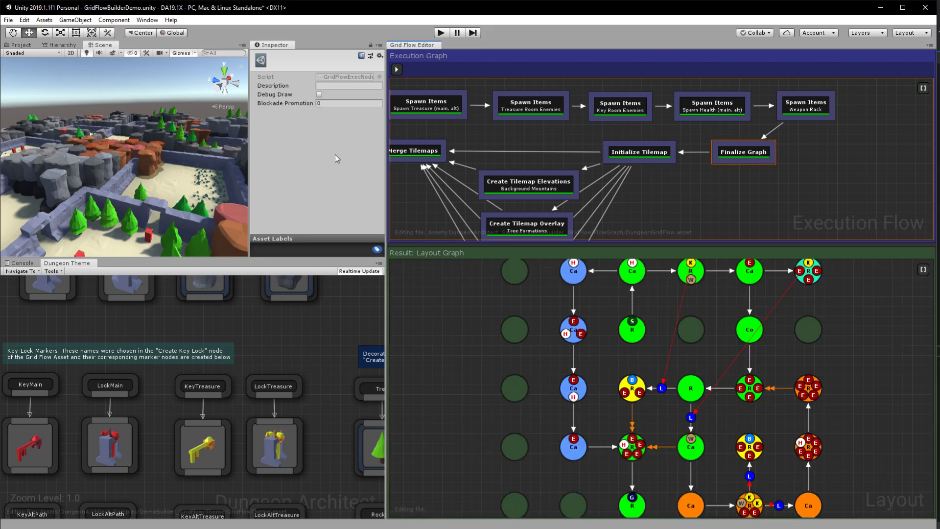
# Turn off Randomize Seed and rebuild the graph with a different Tilemap Size Per Node on Initialize Tilemap.
pyautogui.click(625, 155)
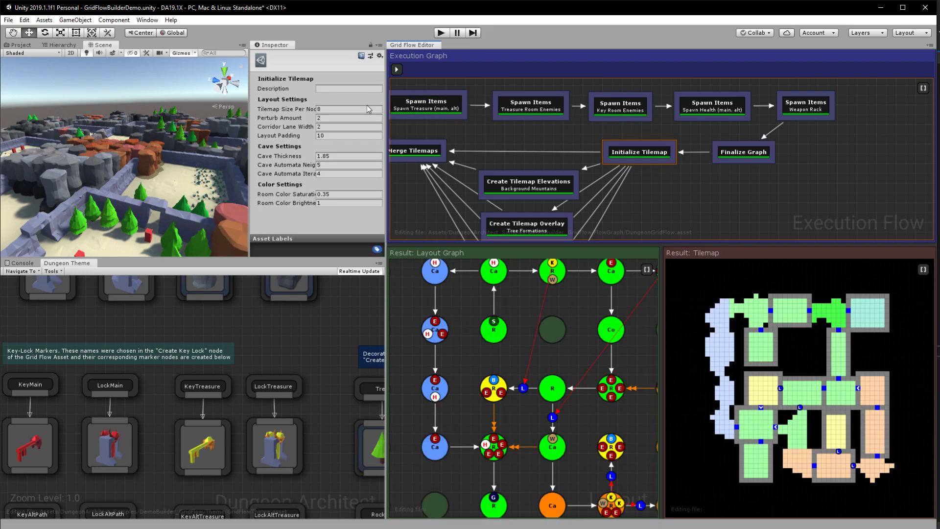
pyautogui.click(335, 112)
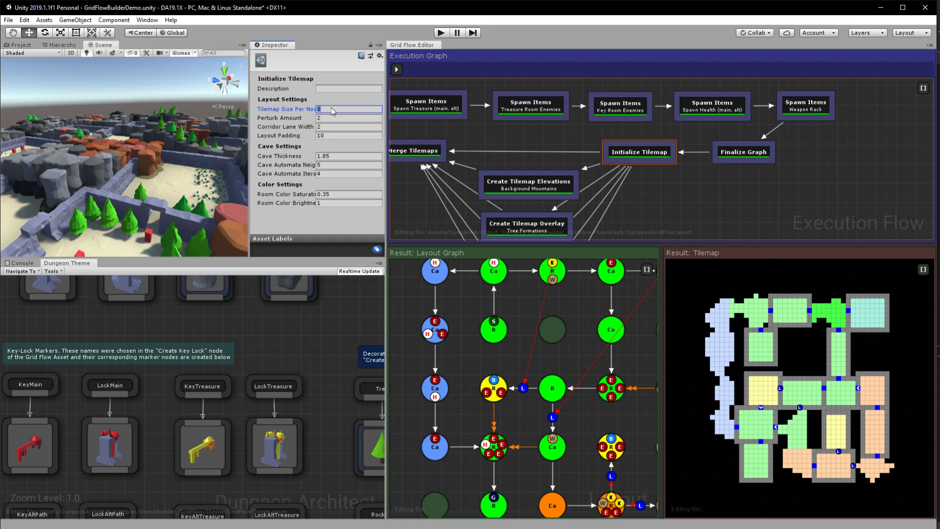
pyautogui.click(525, 139)
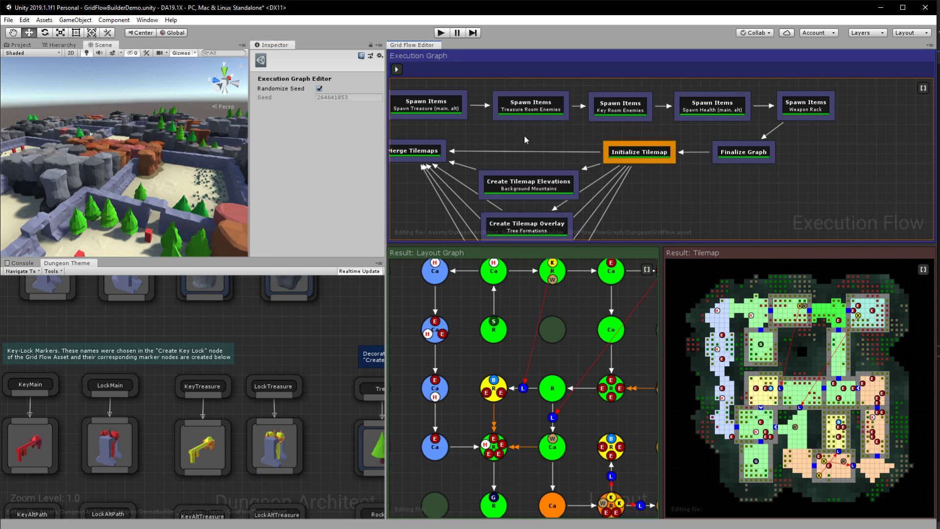
pyautogui.click(319, 88)
pyautogui.click(396, 69)
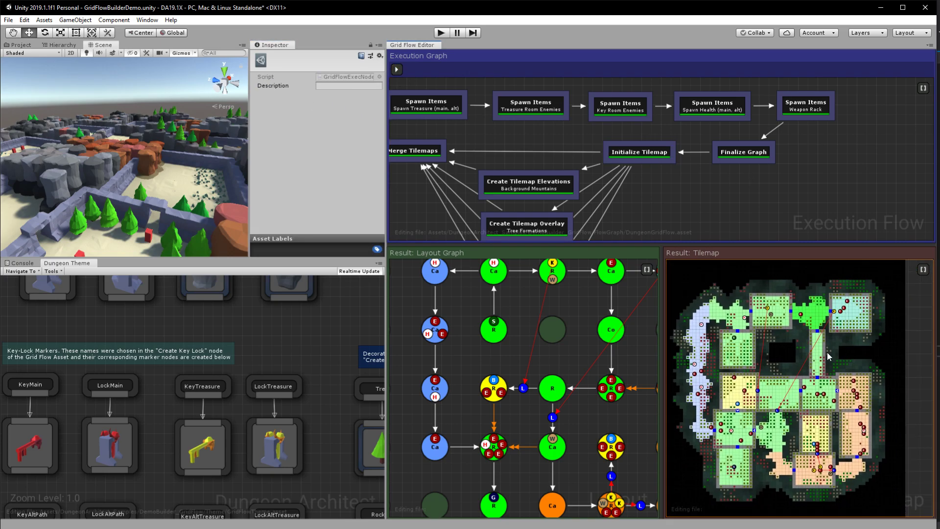
# Set the Initialize Tilemap node's Tilemap Size Per Node back to 8 and preview the rebuilt tilemap.
pyautogui.click(656, 153)
pyautogui.click(332, 110)
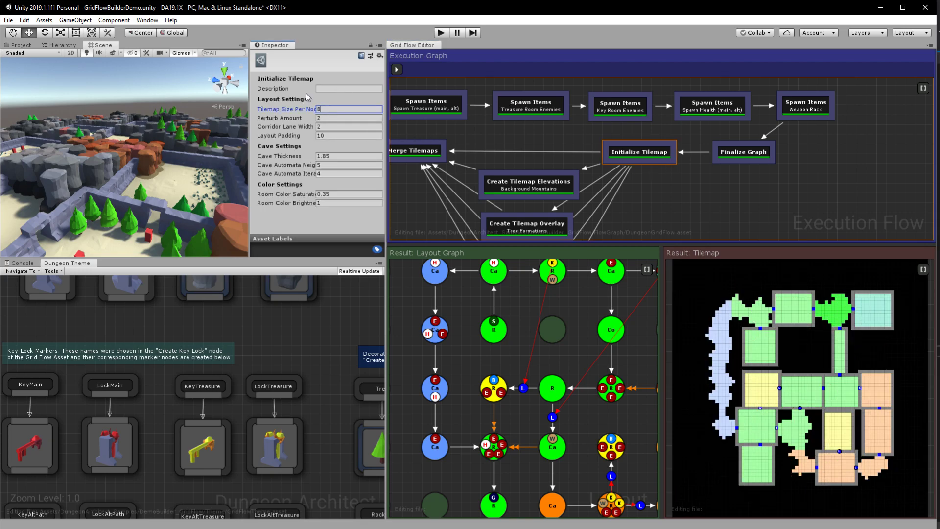
pyautogui.click(457, 109)
pyautogui.click(476, 136)
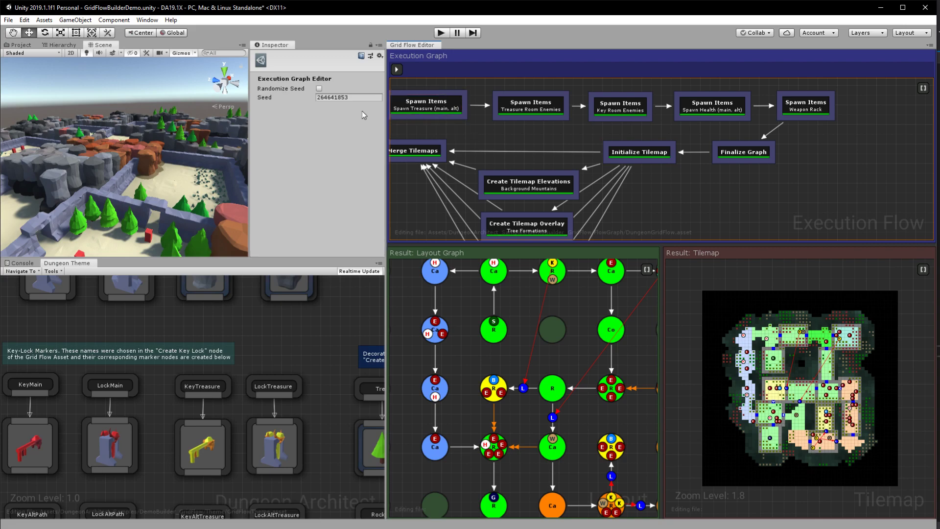
# Re-enable Randomize Seed and rebuild the execution graph several times to generate new dungeon layouts.
pyautogui.click(319, 88)
pyautogui.click(397, 70)
pyautogui.click(398, 72)
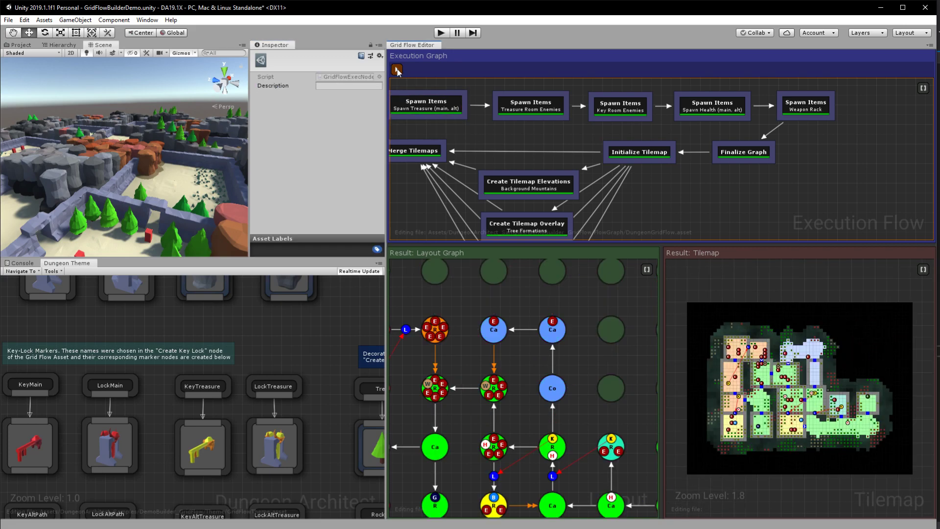
pyautogui.click(398, 71)
pyautogui.click(398, 72)
pyautogui.click(397, 72)
# Compare the new dungeon's base tilemap from Initialize Tilemap with the combined result of Merge Tilemaps.
pyautogui.scroll(3, 824, 364)
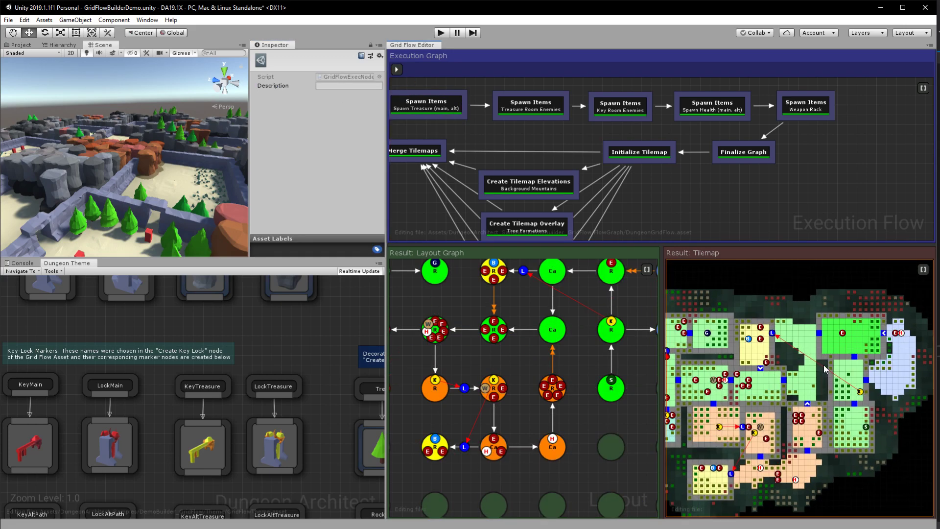
pyautogui.moveTo(665, 206); pyautogui.dragTo(706, 216, button='middle')
pyautogui.click(697, 172)
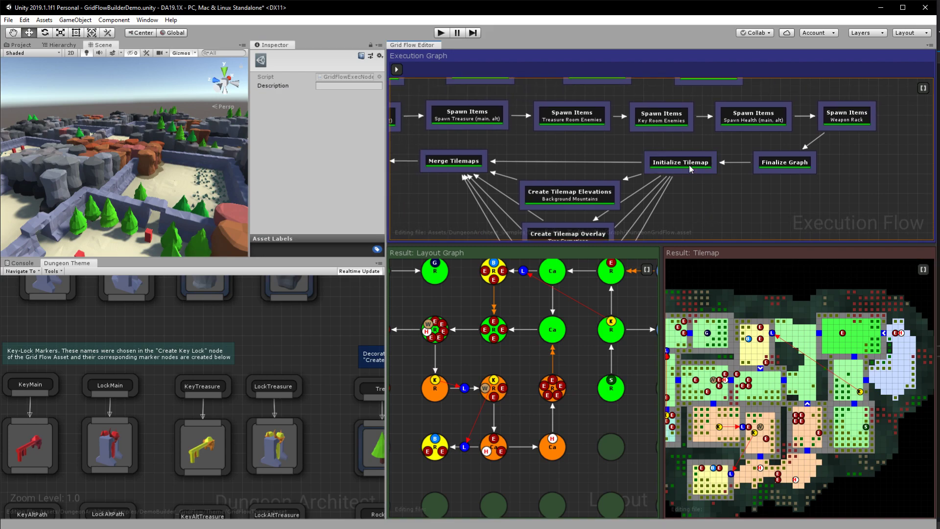
pyautogui.doubleClick(689, 164)
pyautogui.scroll(-3, 838, 395)
pyautogui.moveTo(837, 395); pyautogui.dragTo(814, 365, button='middle')
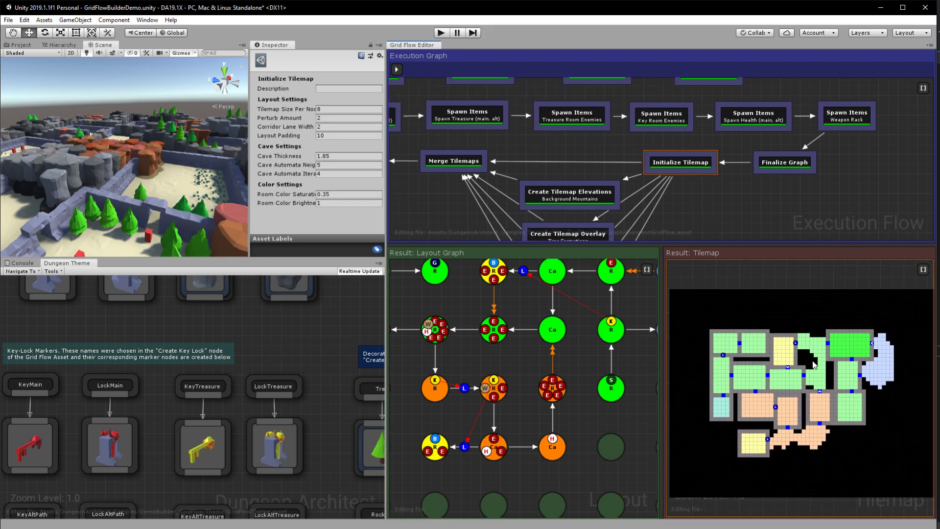
pyautogui.moveTo(683, 210); pyautogui.dragTo(744, 153, button='middle')
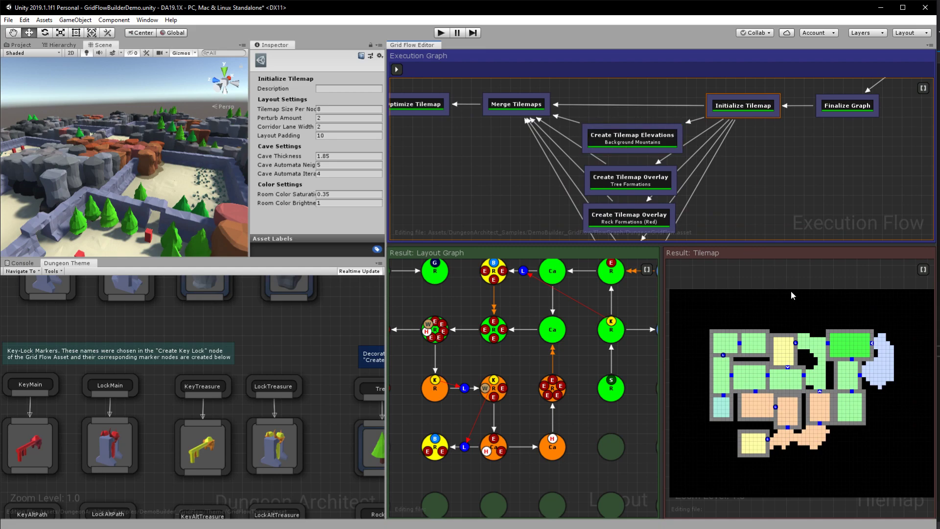
pyautogui.click(510, 105)
pyautogui.moveTo(763, 184); pyautogui.dragTo(747, 167, button='middle')
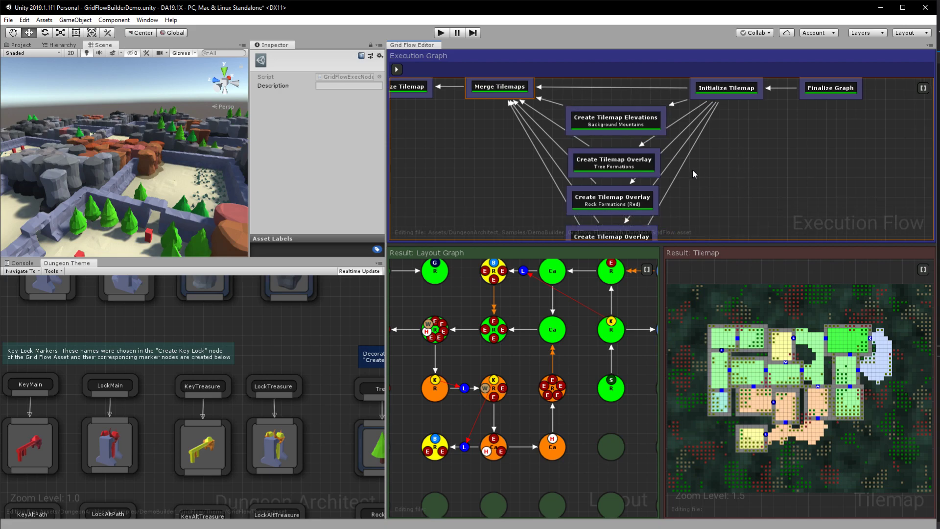
# Dock the Inspector with the Scene view and bring the Scene view to the front.
pyautogui.moveTo(135, 152); pyautogui.dragTo(123, 220, button='right')
pyautogui.moveTo(278, 46); pyautogui.dragTo(183, 51)
pyautogui.click(104, 45)
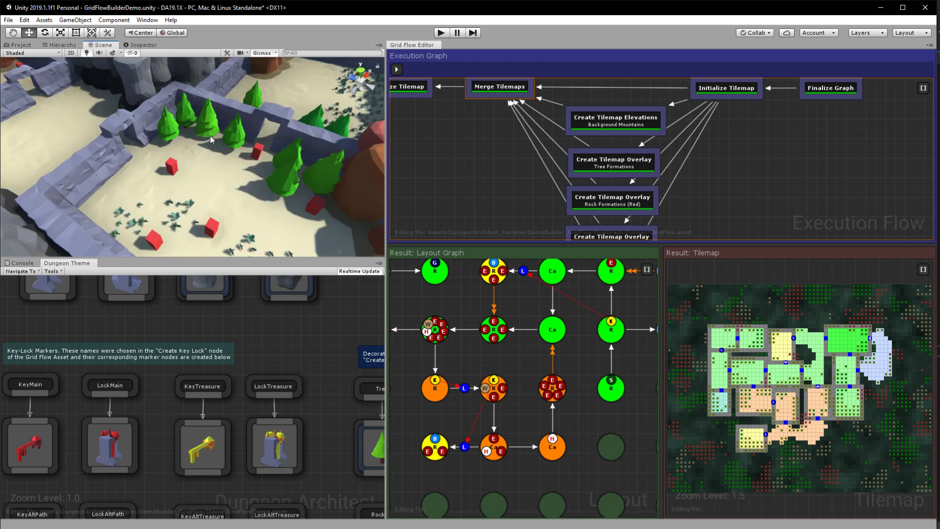
# Examine the trees, rocks and foliage around the dungeon rooms in the scene, and inspect the merged tilemap up close.
pyautogui.moveTo(210, 140); pyautogui.dragTo(255, 194, button='right')
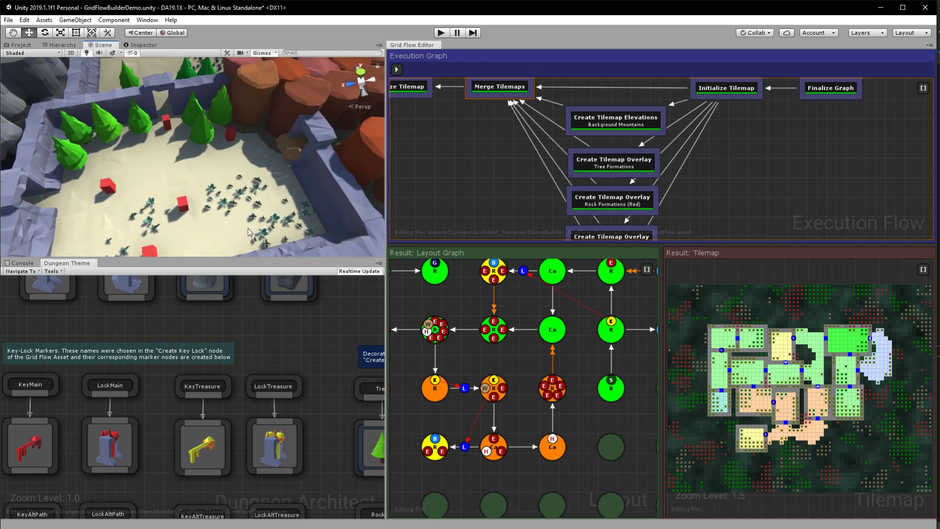
pyautogui.moveTo(191, 221); pyautogui.dragTo(518, 154, button='right')
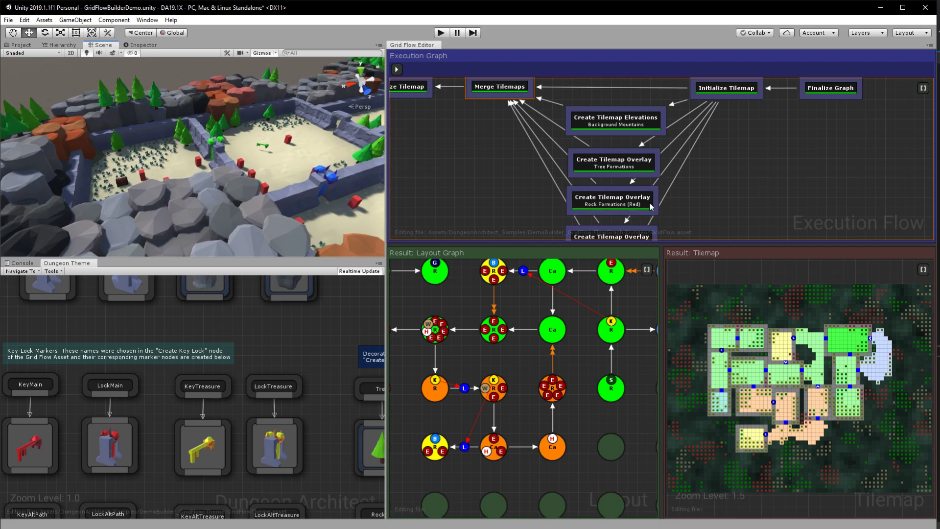
pyautogui.scroll(2, 767, 384)
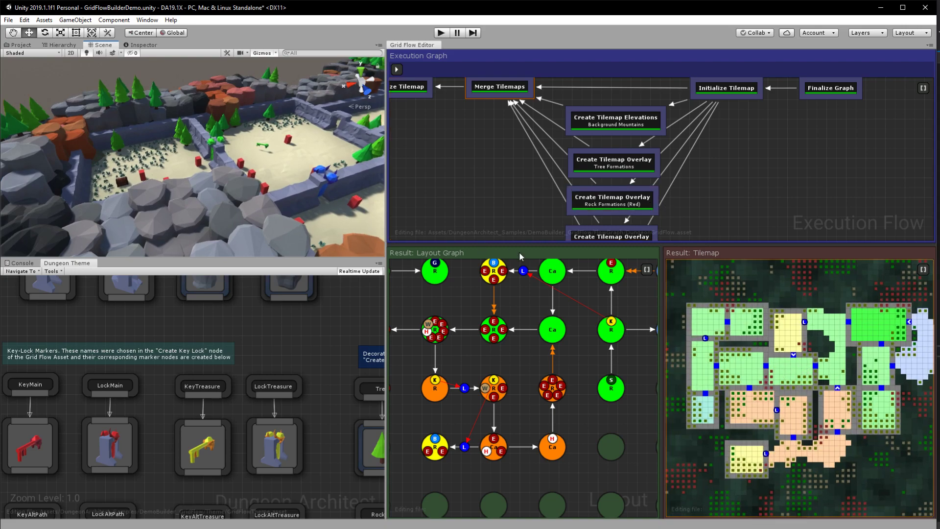
# Review the noise and merge settings of the Tree Formations, Rock Formations (Red) and Rock Formations (Black) overlay nodes.
pyautogui.click(607, 201)
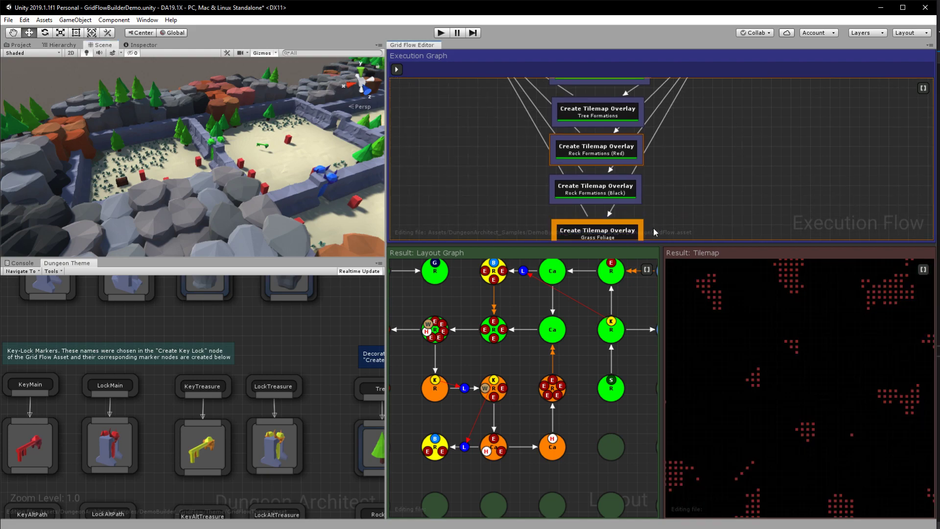
pyautogui.click(623, 151)
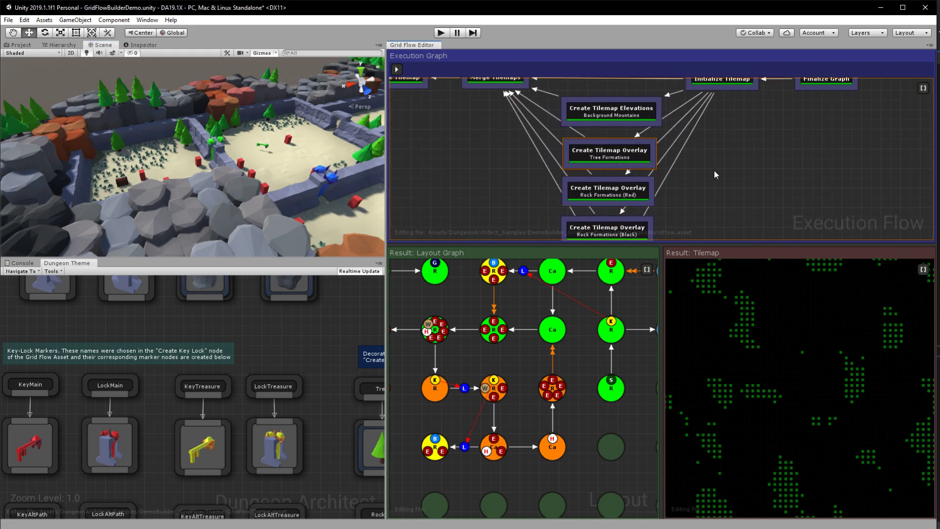
pyautogui.click(139, 45)
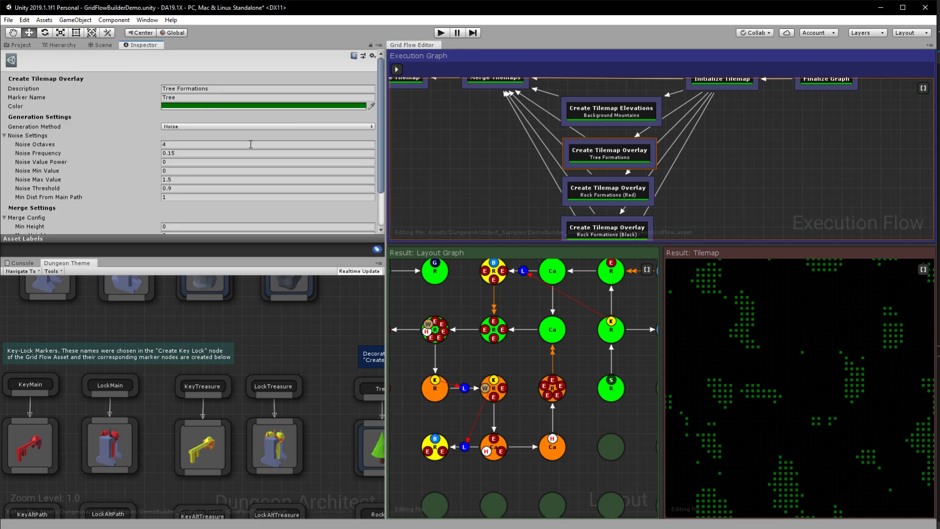
pyautogui.scroll(-3, 251, 144)
pyautogui.click(620, 191)
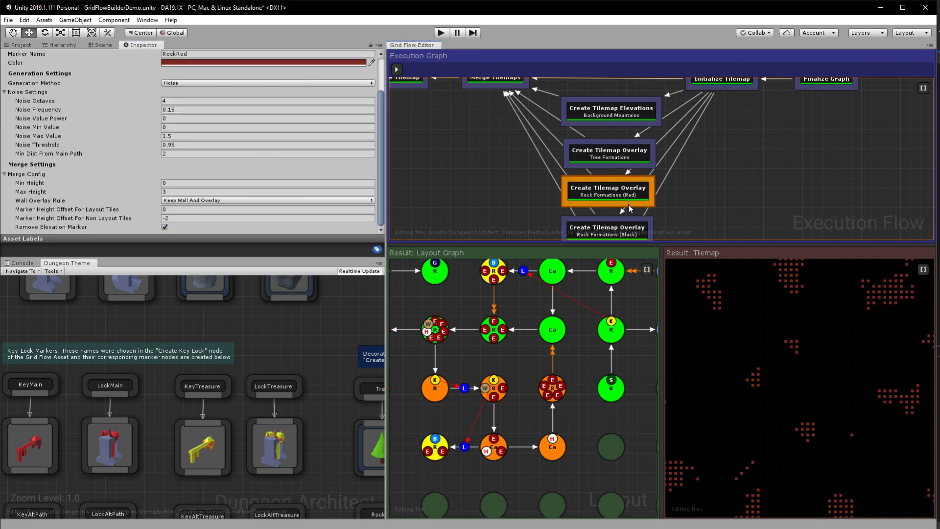
pyautogui.click(624, 216)
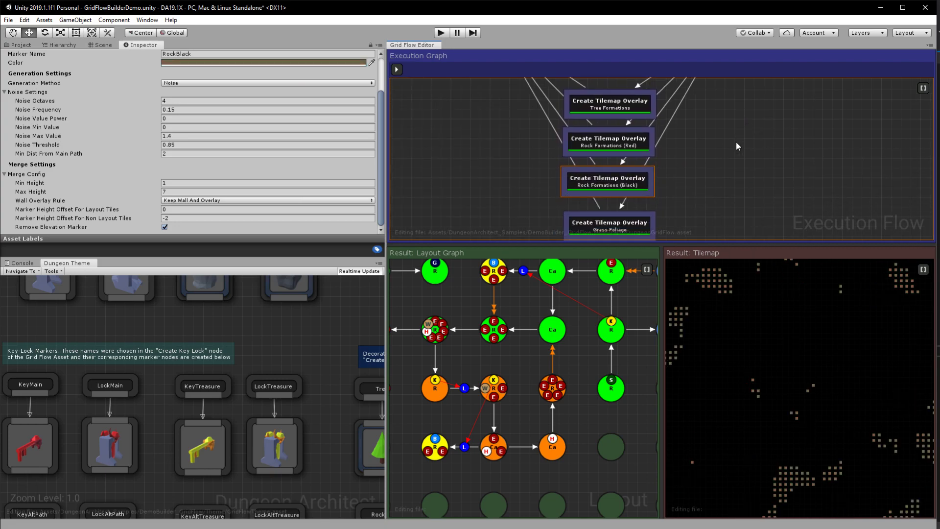
# Preview the Background Mountains elevation node and examine the corresponding rock terrain around the dungeon in the scene.
pyautogui.click(616, 122)
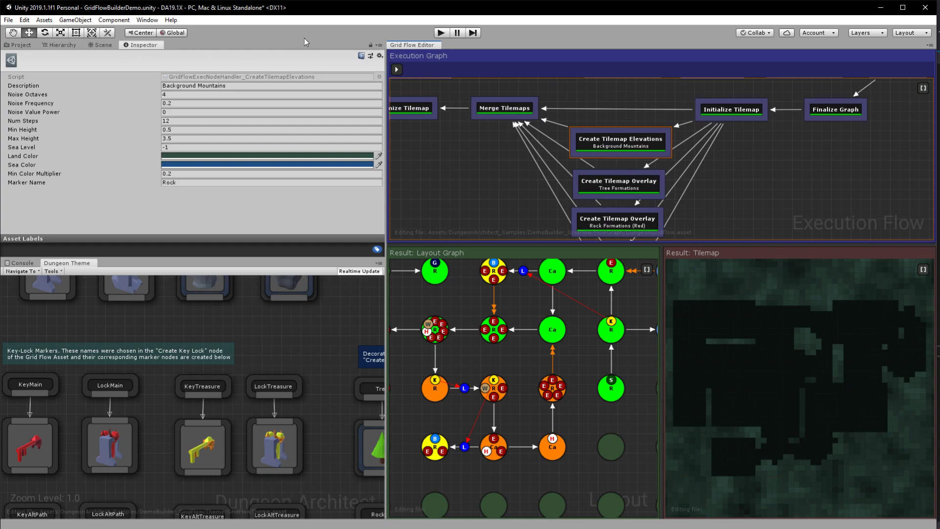
pyautogui.click(100, 45)
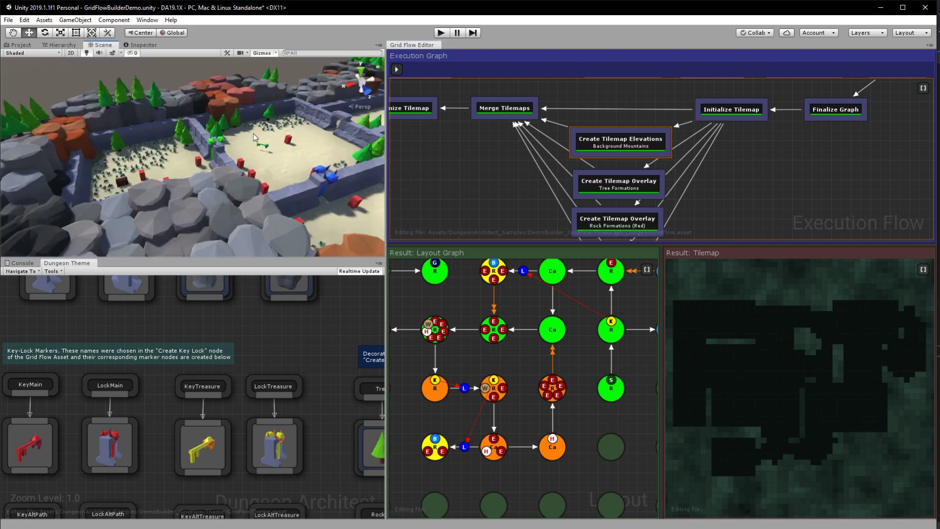
pyautogui.moveTo(254, 138); pyautogui.dragTo(30, 125, button='right')
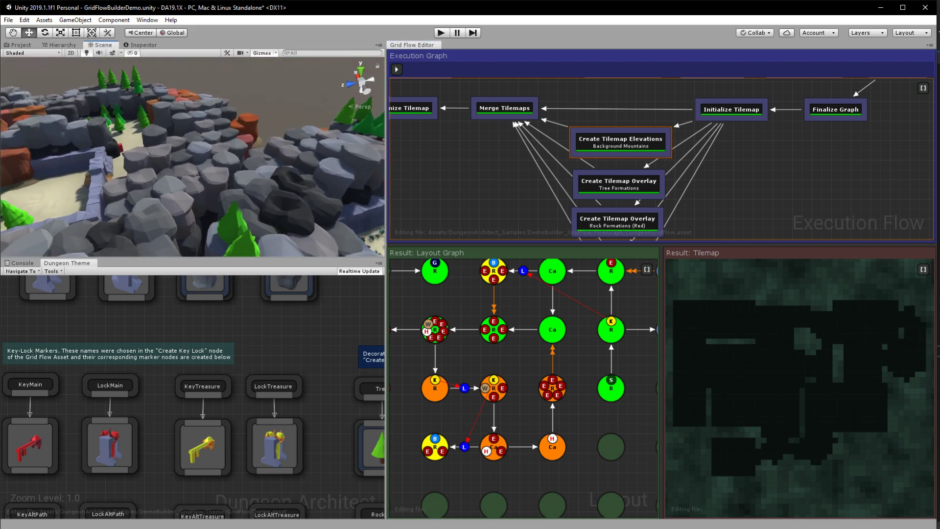
pyautogui.press('w')
pyautogui.moveTo(267, 144)
pyautogui.mouseDown(button='right')
pyautogui.moveTo(304, 161)
pyautogui.moveTo(155, 101)
pyautogui.moveTo(33, 105)
pyautogui.moveTo(1, 95)
pyautogui.moveTo(280, 153)
pyautogui.mouseUp(button='right')
pyautogui.press('w')
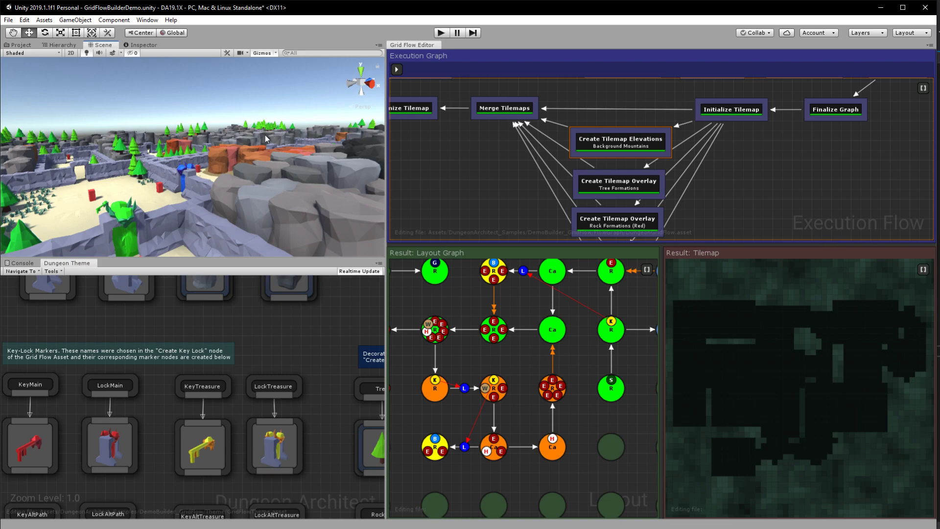
pyautogui.moveTo(264, 139); pyautogui.dragTo(422, 134, button='right')
# Examine the trees inside the rooms and on the surrounding rocks, and preview the Merge Tilemaps result.
pyautogui.moveTo(172, 146); pyautogui.dragTo(220, 232, button='right')
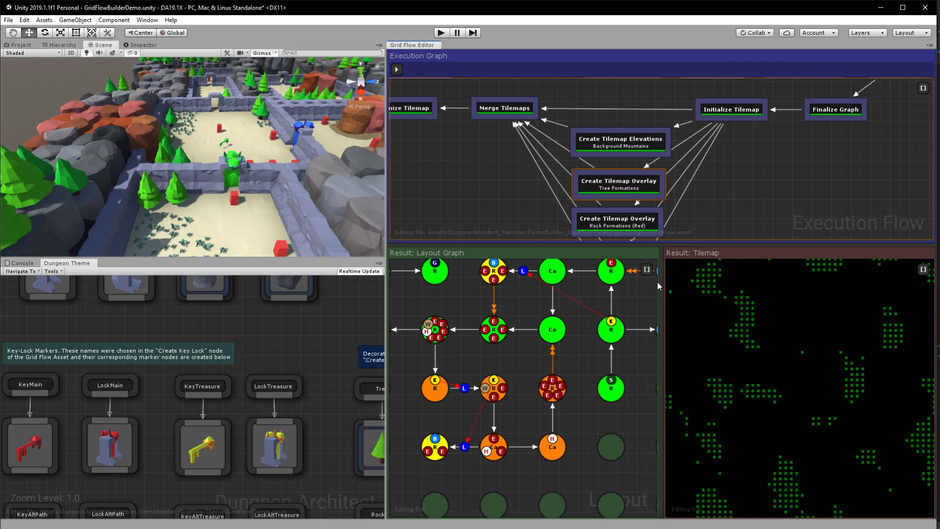
pyautogui.moveTo(174, 212); pyautogui.dragTo(191, 190, button='right')
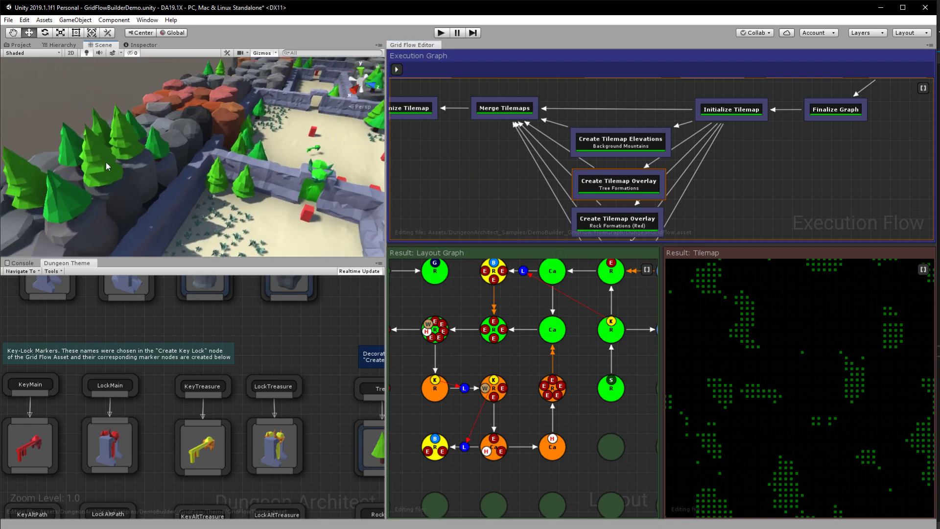
pyautogui.moveTo(163, 148); pyautogui.dragTo(116, 133, button='right')
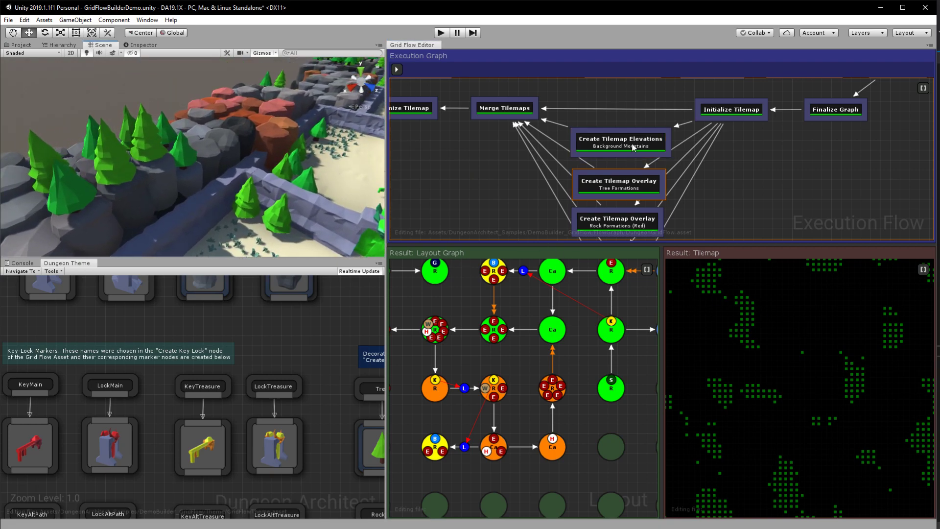
pyautogui.moveTo(703, 184)
pyautogui.mouseDown(button='middle')
pyautogui.moveTo(674, 152)
pyautogui.moveTo(691, 184)
pyautogui.mouseUp(button='middle')
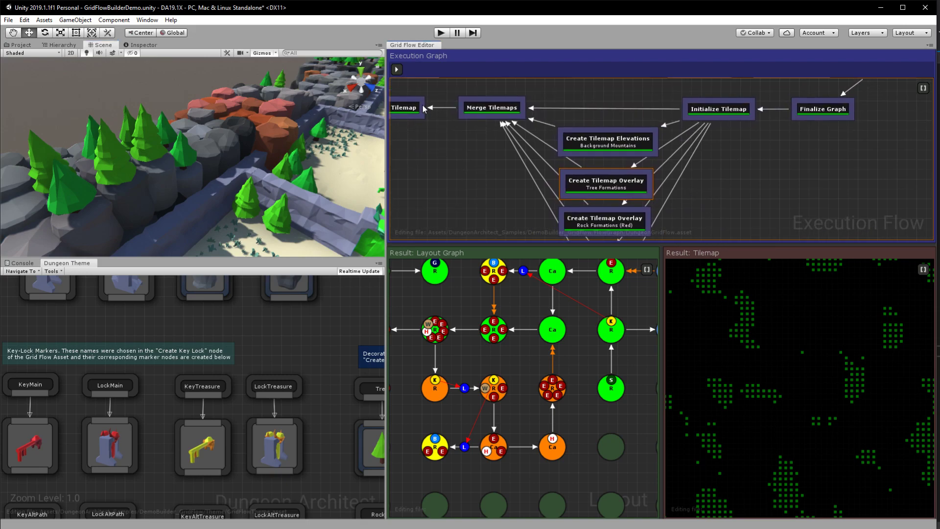
pyautogui.click(497, 107)
pyautogui.moveTo(702, 204); pyautogui.dragTo(687, 167, button='right')
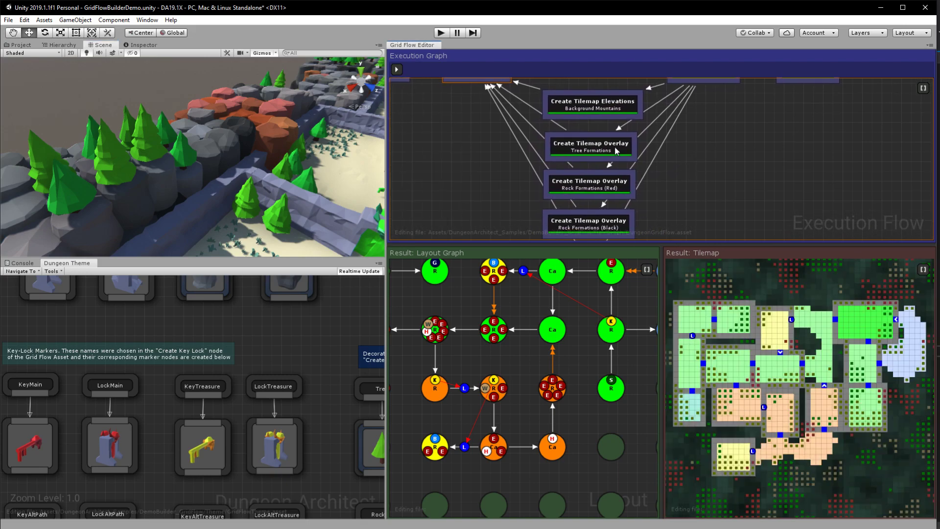
# Inspect the merge settings of the Tree Formations overlay node, down to Remove Elevation Marker.
pyautogui.click(616, 149)
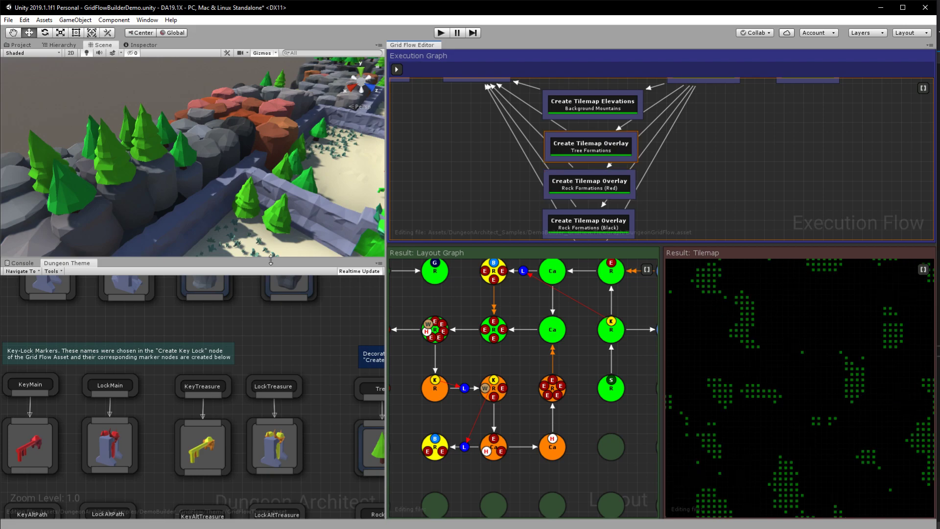
pyautogui.click(143, 45)
pyautogui.scroll(-3, 130, 163)
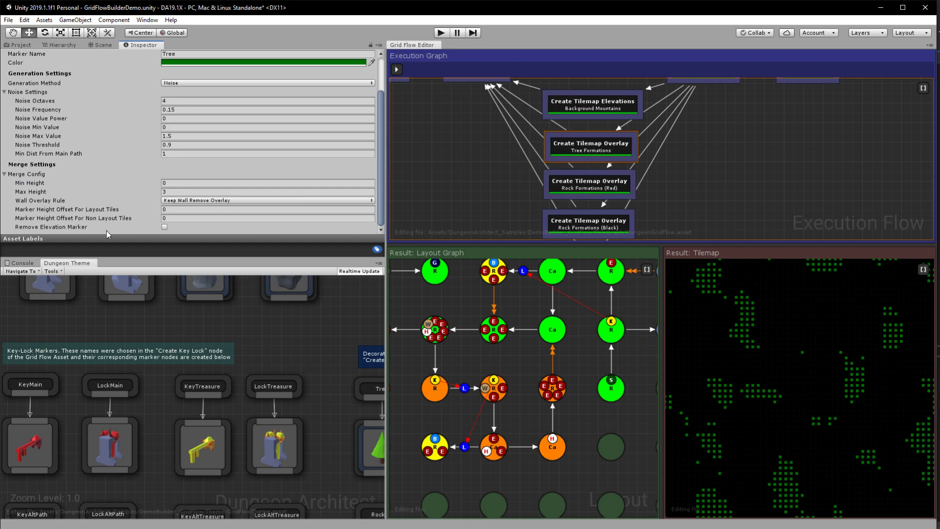
# Compare the Rock Formations (Black), Rock Formations (Red) and Grass Foliage overlays, and return to the Initialize Tilemap result.
pyautogui.click(597, 220)
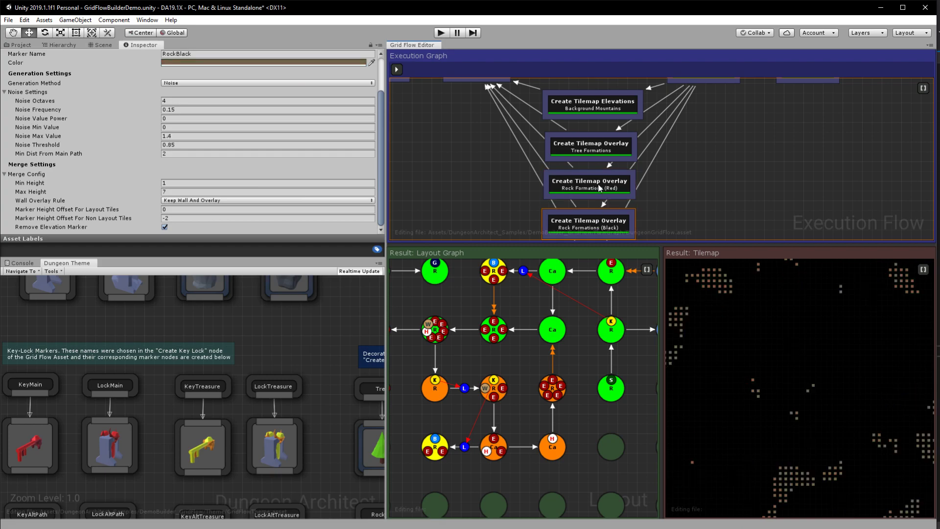
pyautogui.click(600, 189)
pyautogui.click(593, 203)
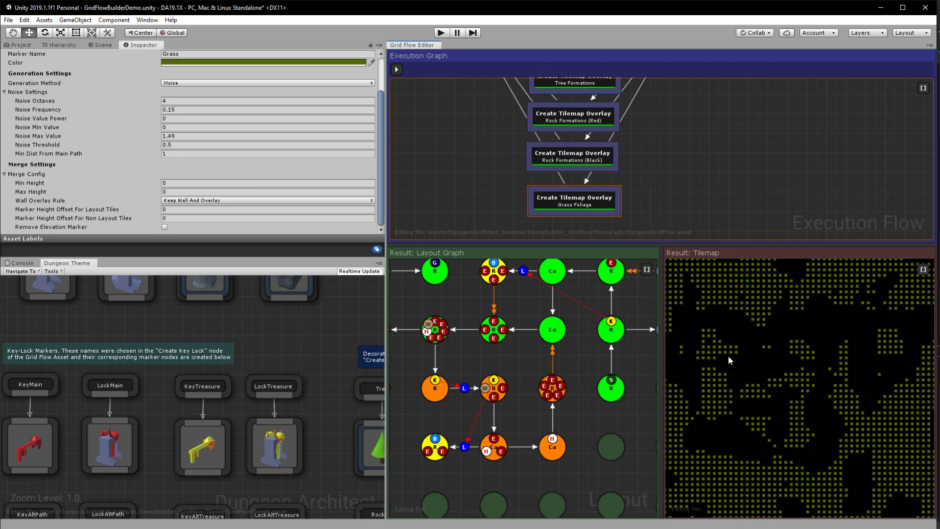
pyautogui.click(593, 161)
pyautogui.click(592, 202)
pyautogui.moveTo(684, 158); pyautogui.dragTo(666, 262, button='middle')
pyautogui.click(680, 107)
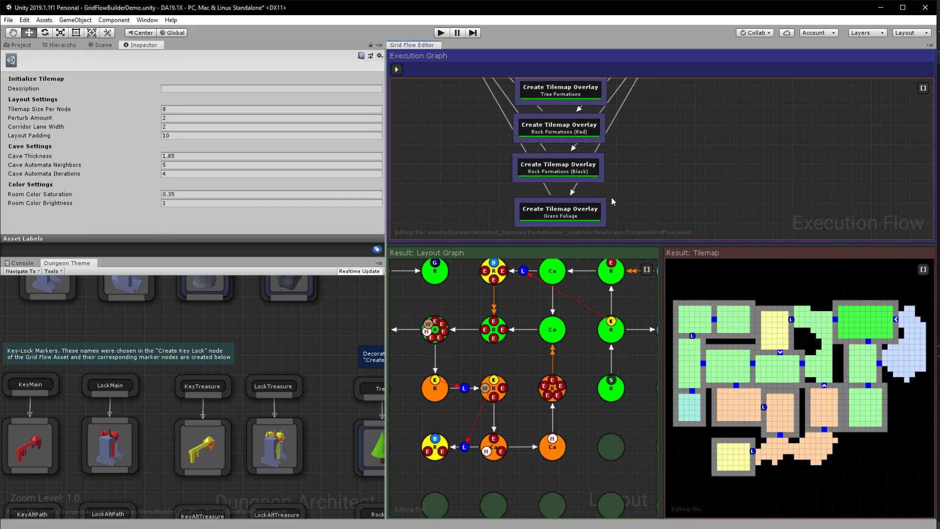
# Preview the Grass Foliage overlay, and compare it with the Merge Tilemaps result over the full tilemap.
pyautogui.click(596, 216)
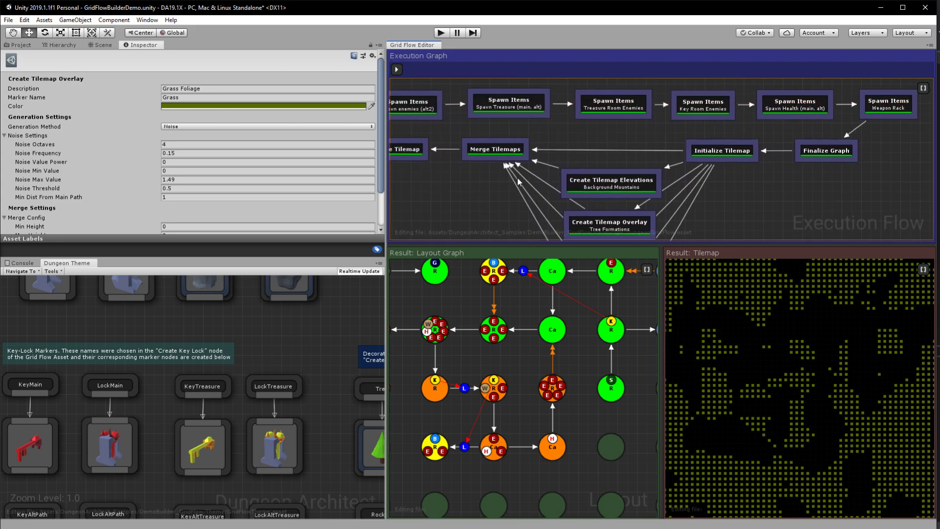
pyautogui.click(501, 151)
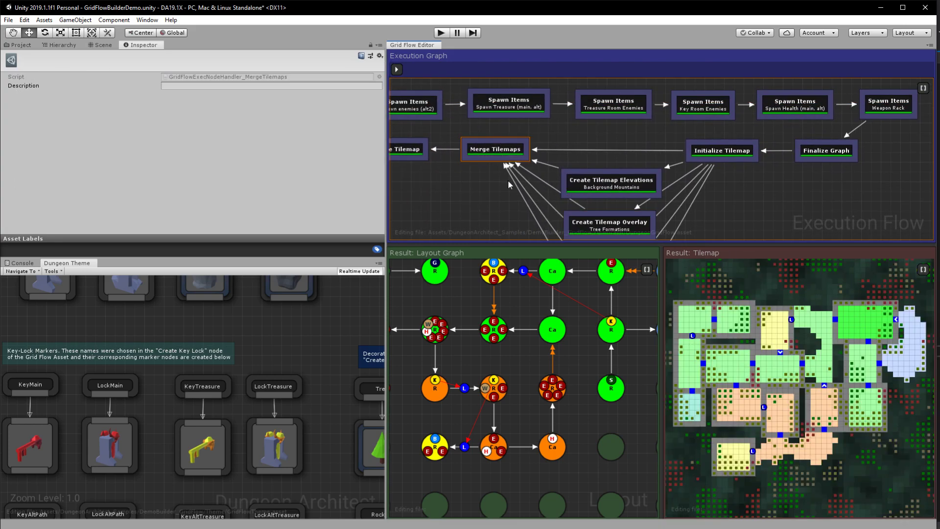
pyautogui.scroll(-4, 803, 309)
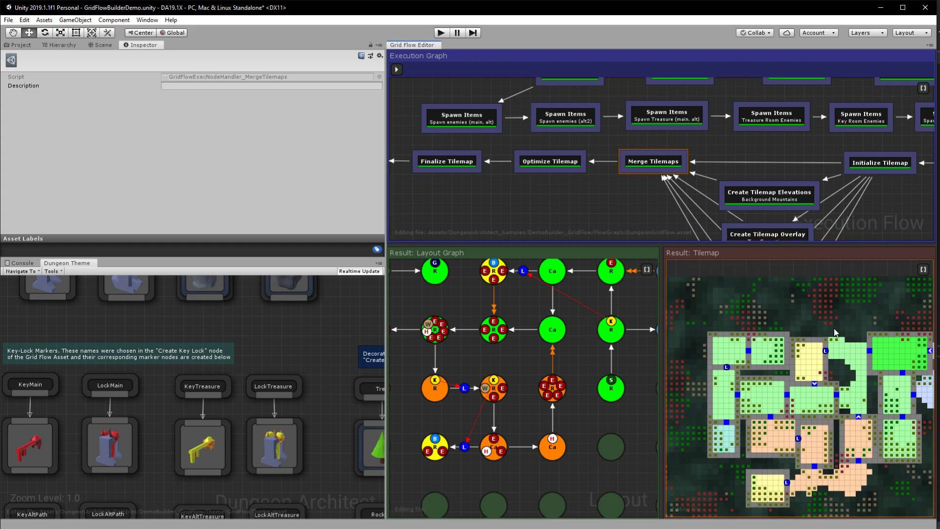
# Examine the rocks and trees around the outer edge of the dungeon in the scene.
pyautogui.click(93, 45)
pyautogui.keyDown('alt'); pyautogui.moveTo(242, 118); pyautogui.dragTo(50, 143); pyautogui.keyUp('alt')
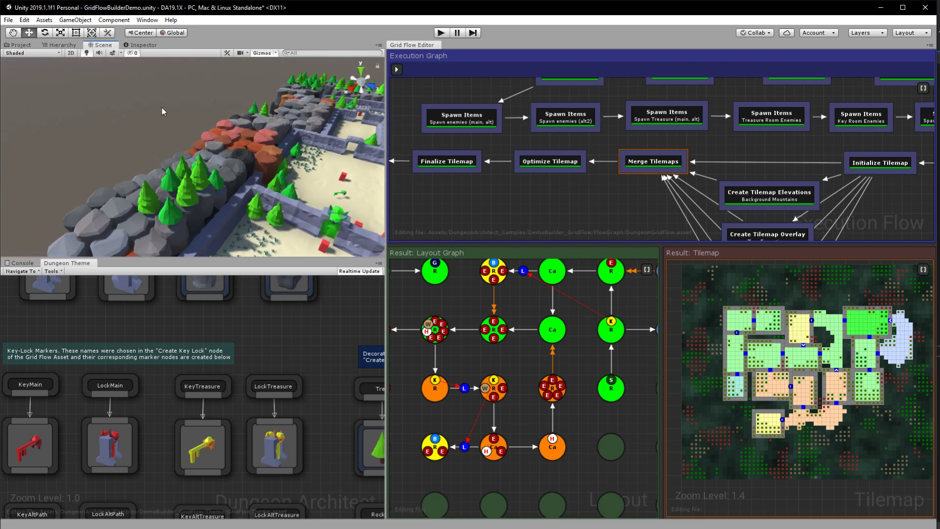
pyautogui.keyDown('alt'); pyautogui.moveTo(163, 112); pyautogui.dragTo(288, 115); pyautogui.keyUp('alt')
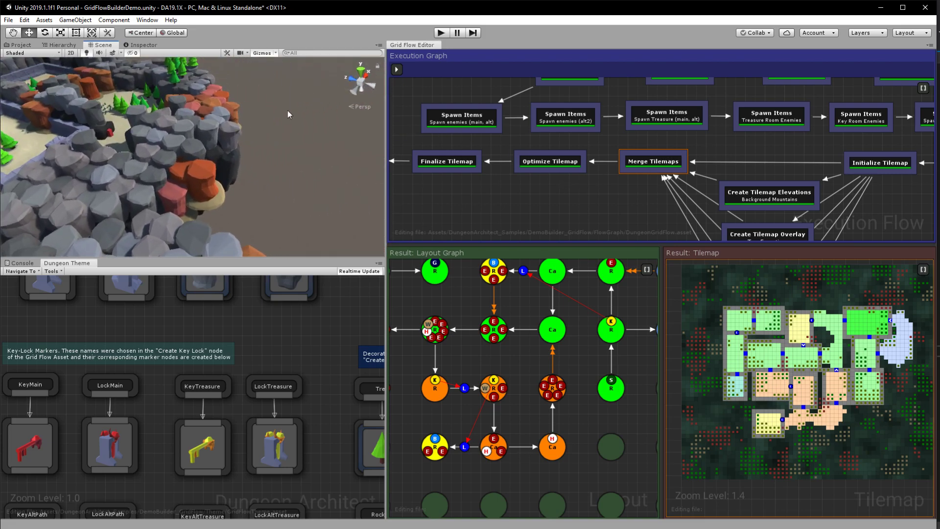
# Compare the Optimize Tilemap and Finalize Tilemap results, and inspect both nodes' settings, including Discard Distance From Layout.
pyautogui.click(555, 165)
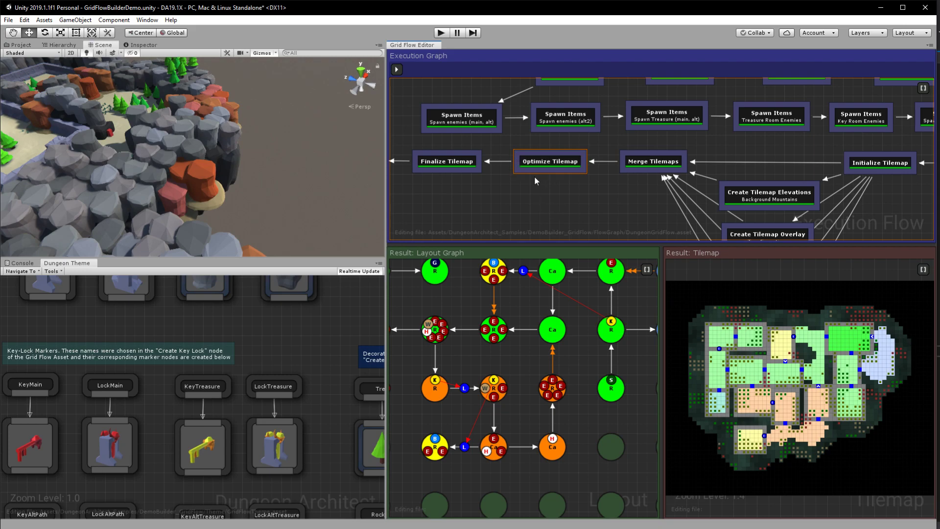
pyautogui.click(439, 156)
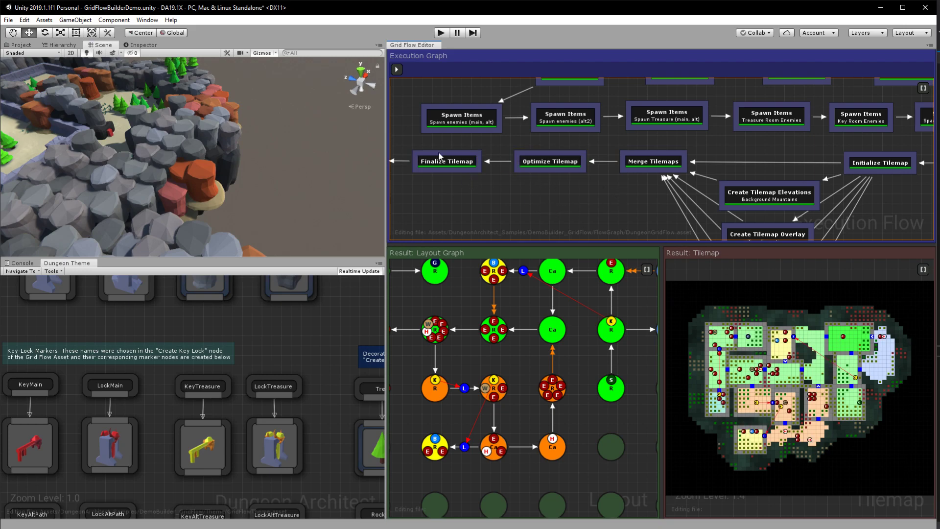
pyautogui.click(137, 45)
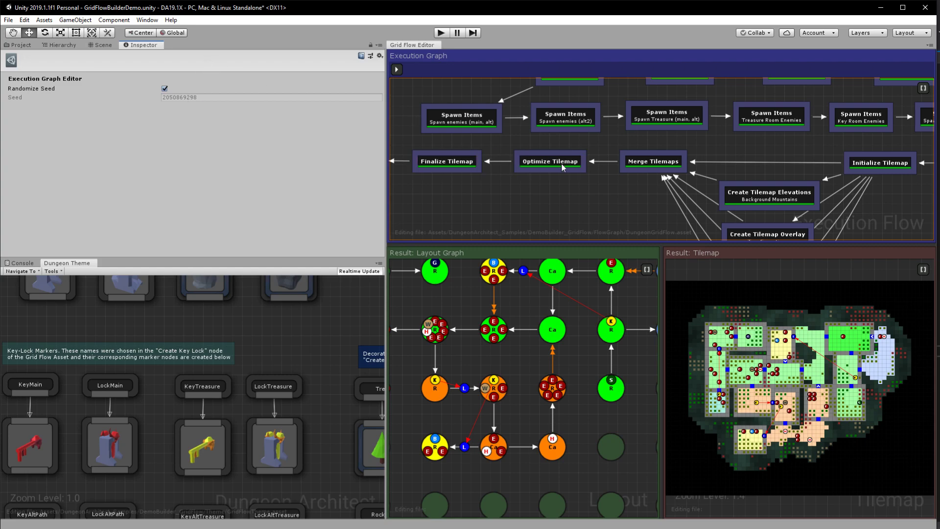
pyautogui.click(545, 168)
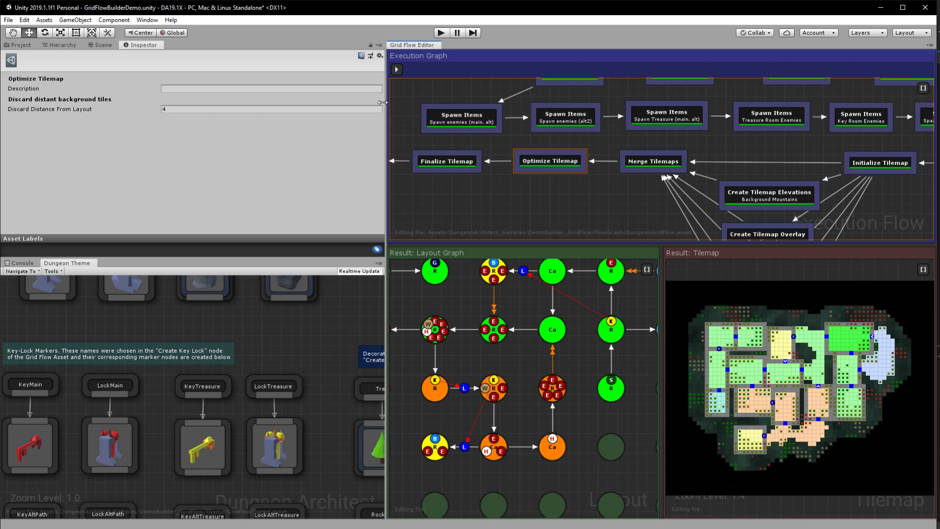
pyautogui.click(451, 163)
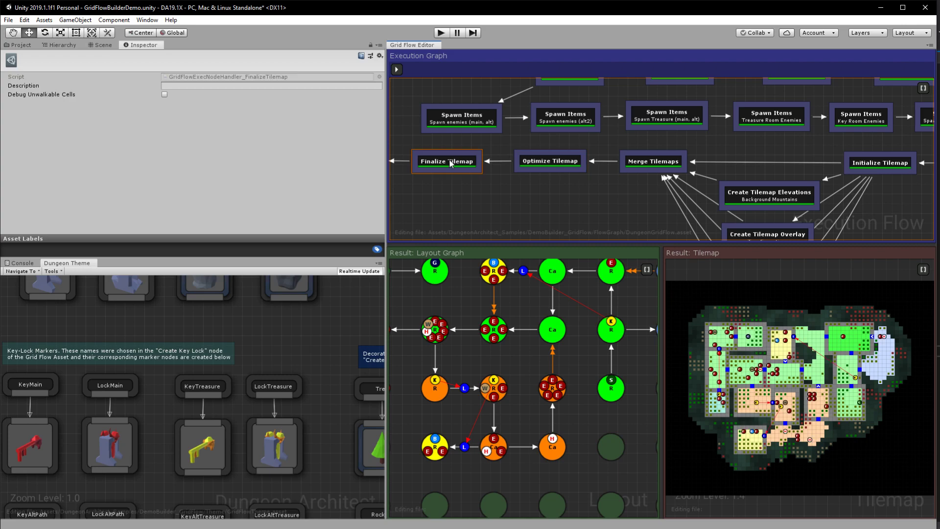
# Select rooms in the finalized tilemap and layout graph to match each room with its counterpart.
pyautogui.scroll(3, 759, 339)
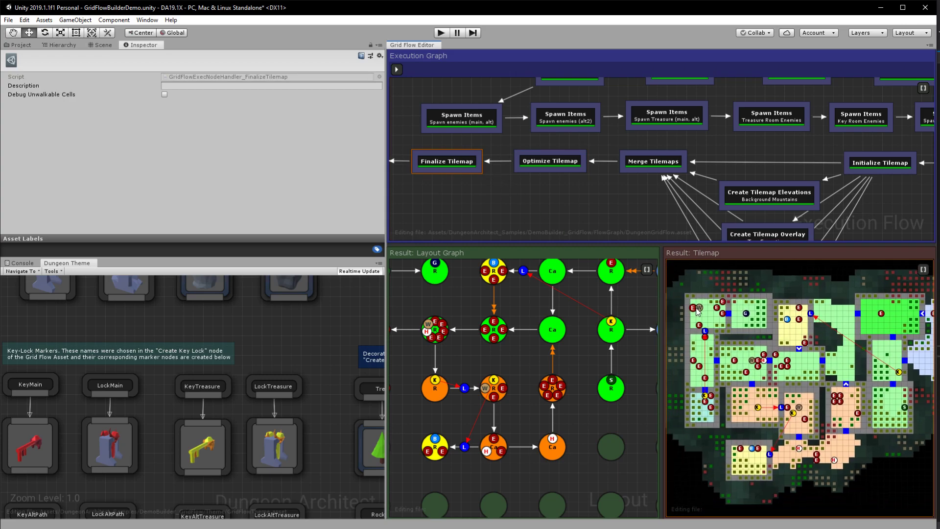
pyautogui.click(693, 307)
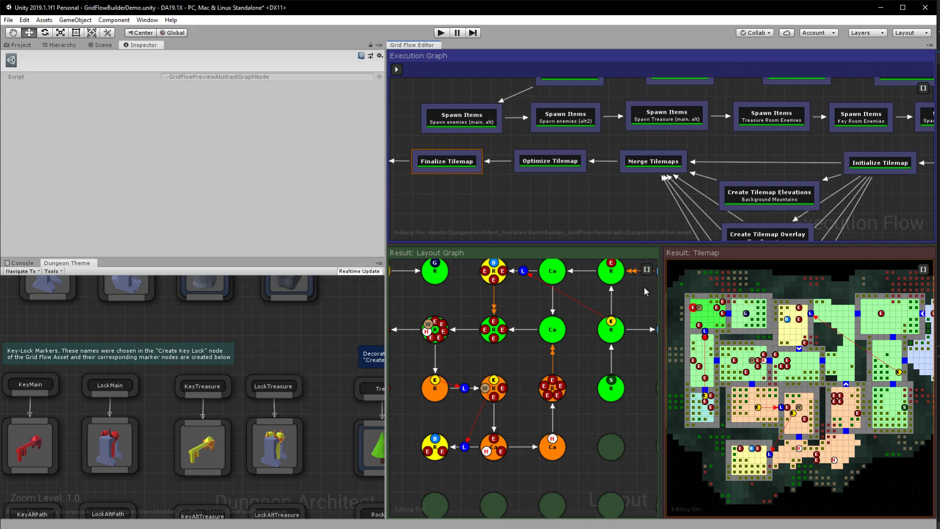
pyautogui.click(611, 265)
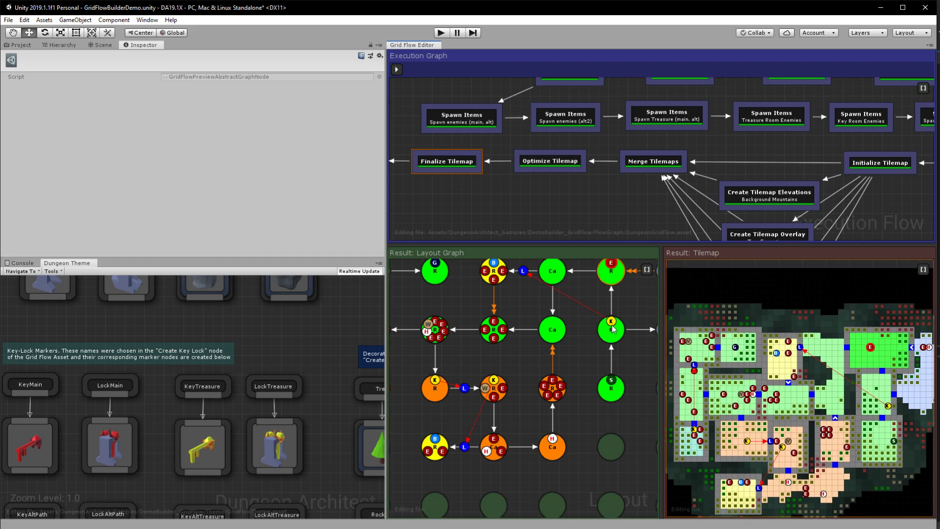
pyautogui.scroll(-2, 589, 377)
pyautogui.click(495, 341)
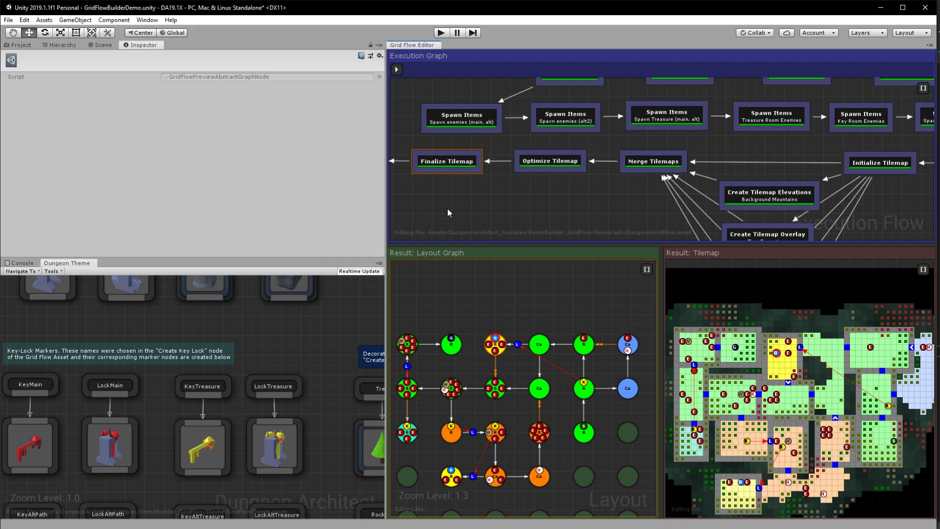
# Fly through the scene from the outer rocks down into a dungeon room to examine its spawned items and locked gate.
pyautogui.click(101, 45)
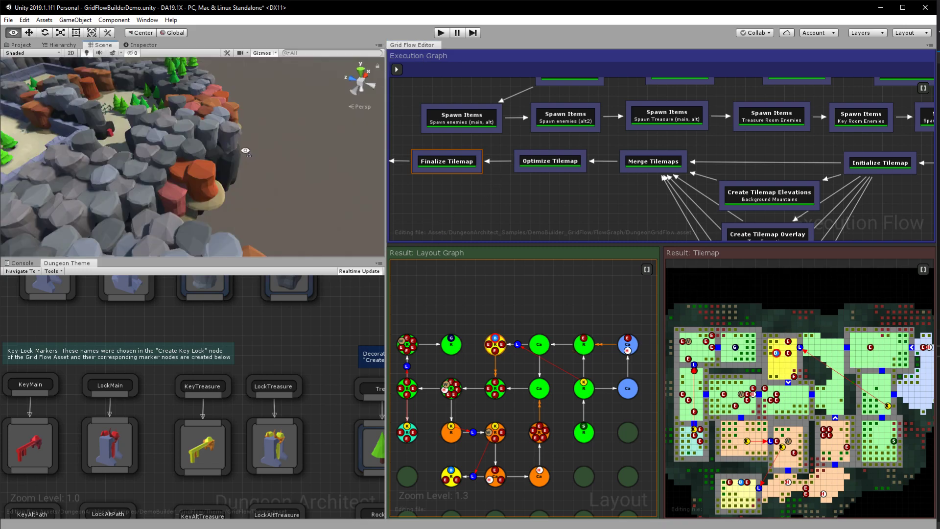
pyautogui.keyDown('alt'); pyautogui.moveTo(44, 110); pyautogui.dragTo(37, 123); pyautogui.keyUp('alt')
pyautogui.press('w')
pyautogui.moveTo(185, 82); pyautogui.dragTo(86, 121, button='right')
pyautogui.keyDown('alt'); pyautogui.moveTo(86, 121); pyautogui.dragTo(361, 175); pyautogui.keyUp('alt')
pyautogui.moveTo(361, 175); pyautogui.dragTo(357, 121, button='right')
pyautogui.press('w')
pyautogui.scroll(2, 356, 121)
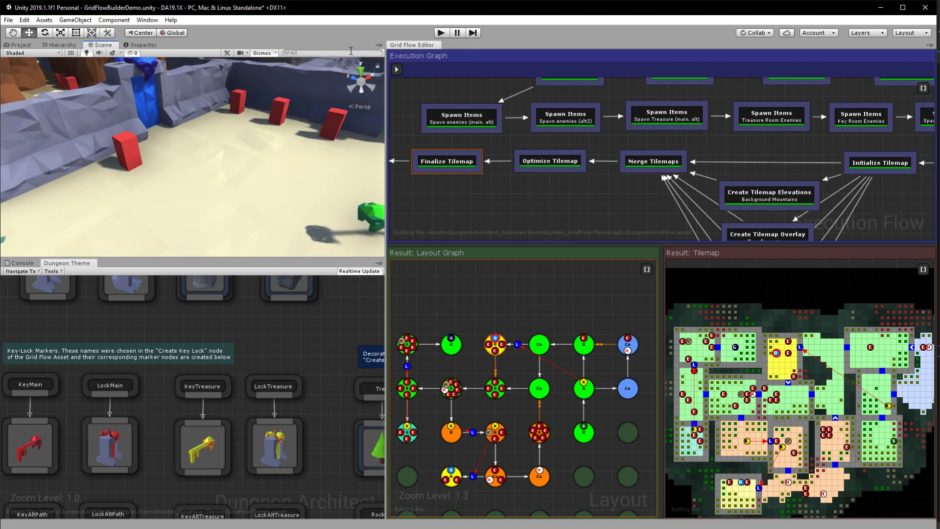
# Maximize the Scene view and survey the generated dungeon's rooms, walls, rock formations and trees from above.
pyautogui.click(379, 44)
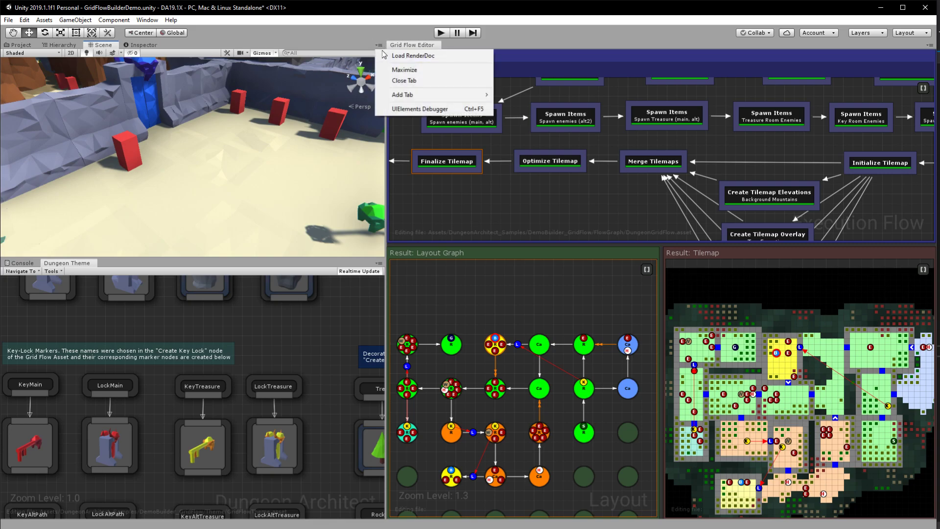
pyautogui.click(404, 70)
pyautogui.keyDown('alt'); pyautogui.moveTo(542, 176); pyautogui.dragTo(468, 136); pyautogui.keyUp('alt')
pyautogui.moveTo(468, 136); pyautogui.dragTo(439, 165, button='right')
pyautogui.keyDown('alt'); pyautogui.moveTo(439, 165); pyautogui.dragTo(862, 173); pyautogui.keyUp('alt')
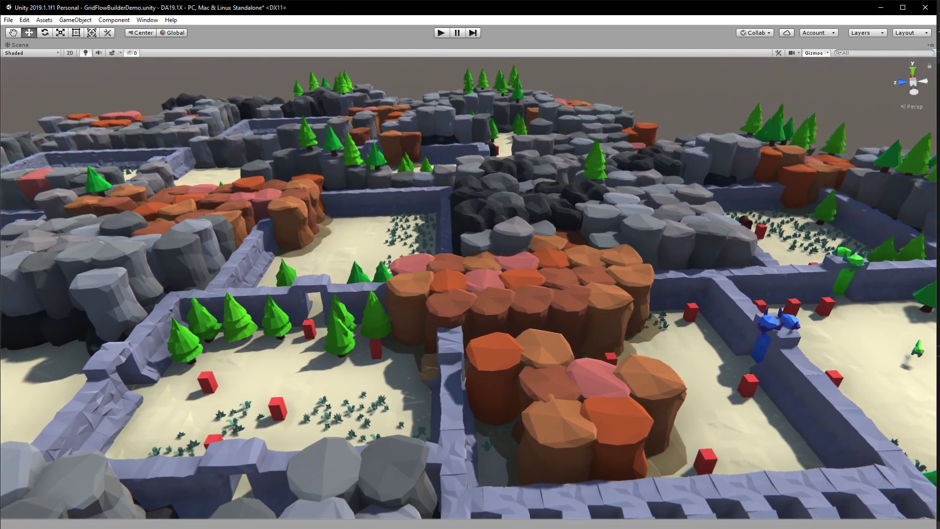